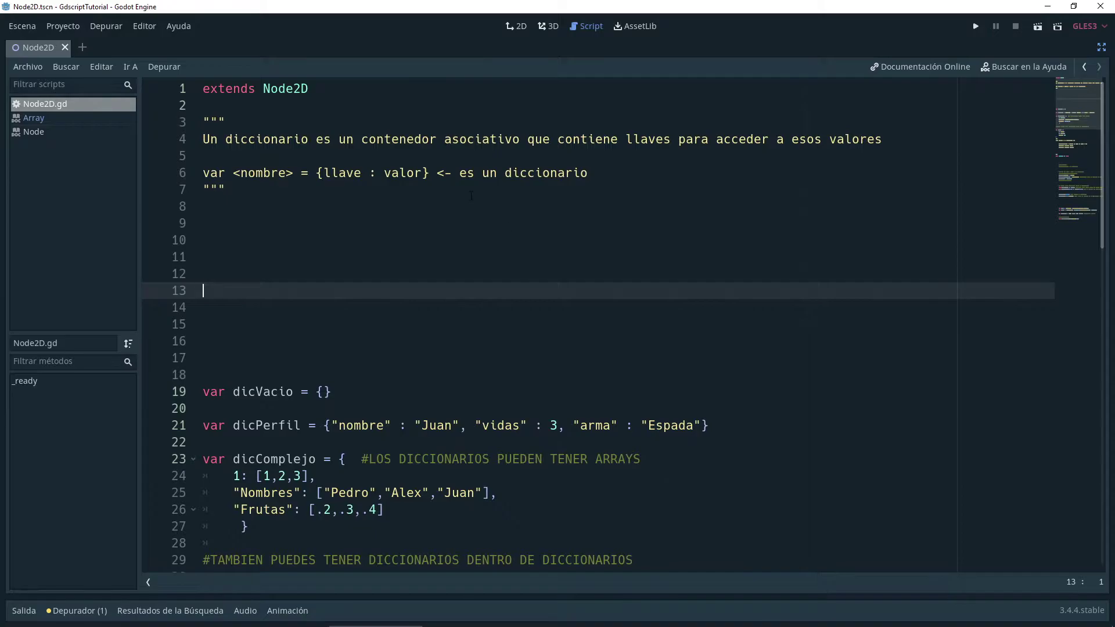
- Highlight the start of the dictionary syntax example and its var nombre placeholder
scroll(471, 196, "up", 5, "ctrl")
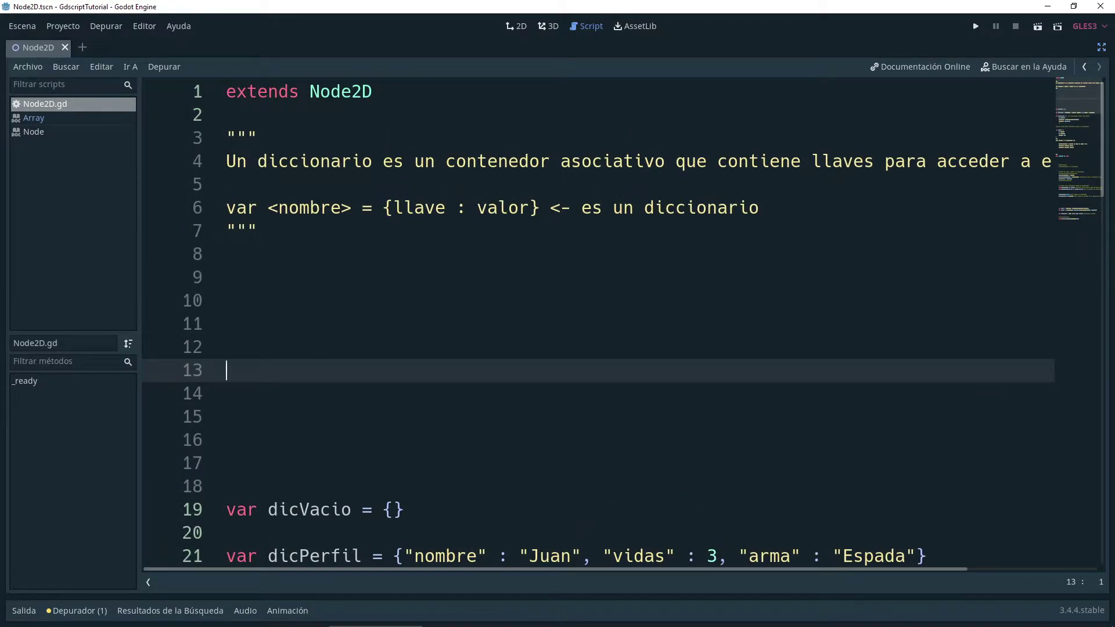
left_click_drag(226, 207, 300, 207)
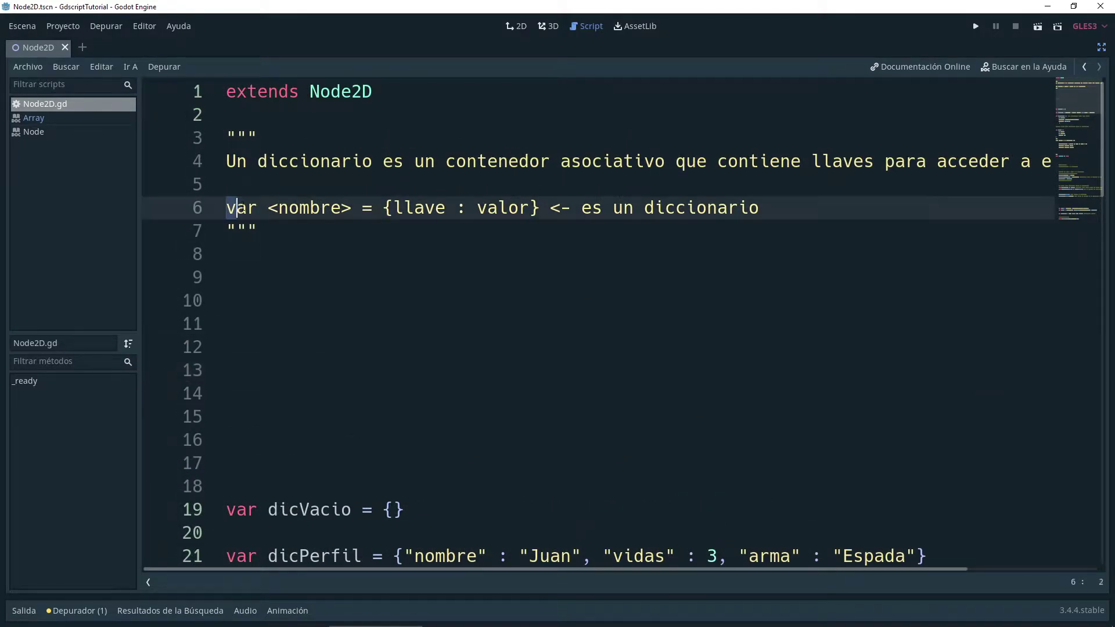
left_click_drag(307, 208, 351, 207)
left_click(314, 208)
double_click(311, 208)
- Highlight the llave and valor words, then the whole dictionary syntax after var
scroll(417, 220, "up", 1, "ctrl")
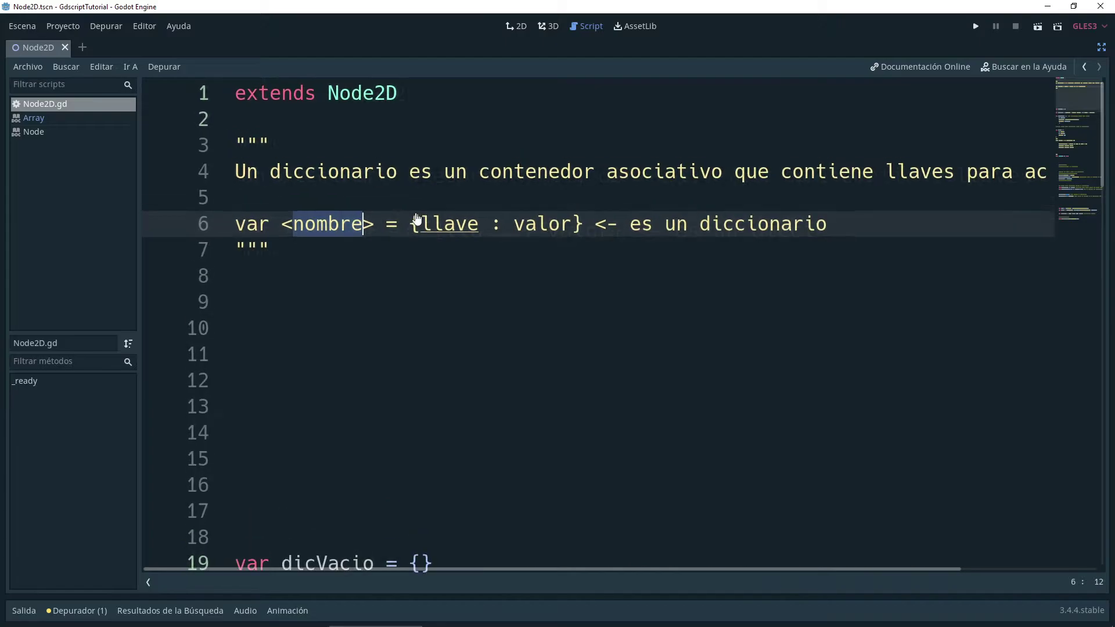
scroll(417, 219, "up", 1, "ctrl")
left_click(446, 231)
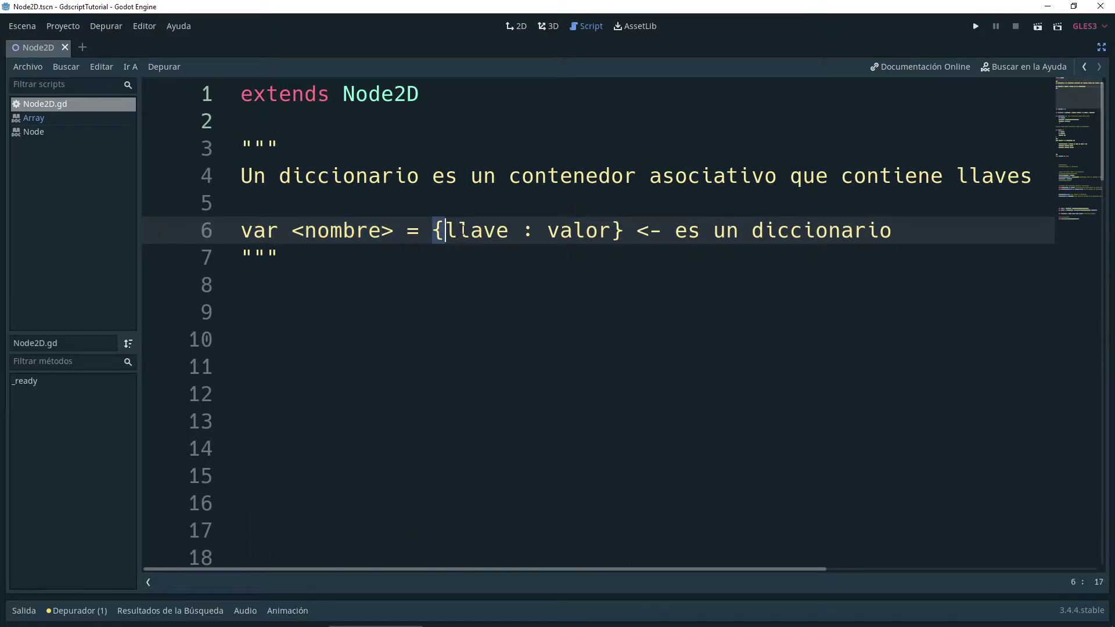
double_click(460, 231)
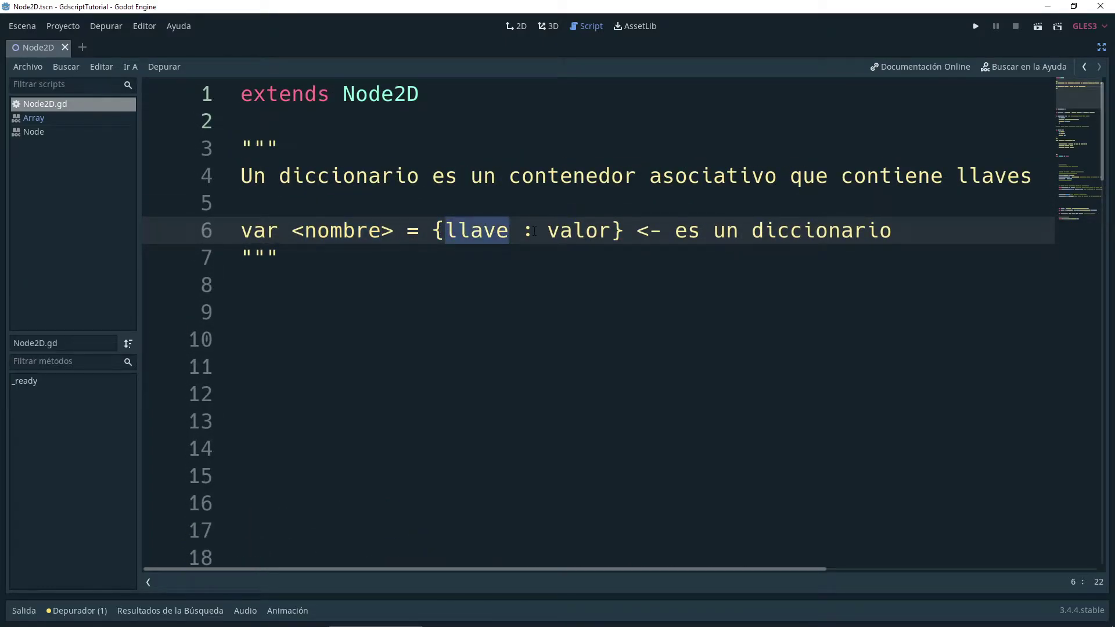
double_click(579, 230)
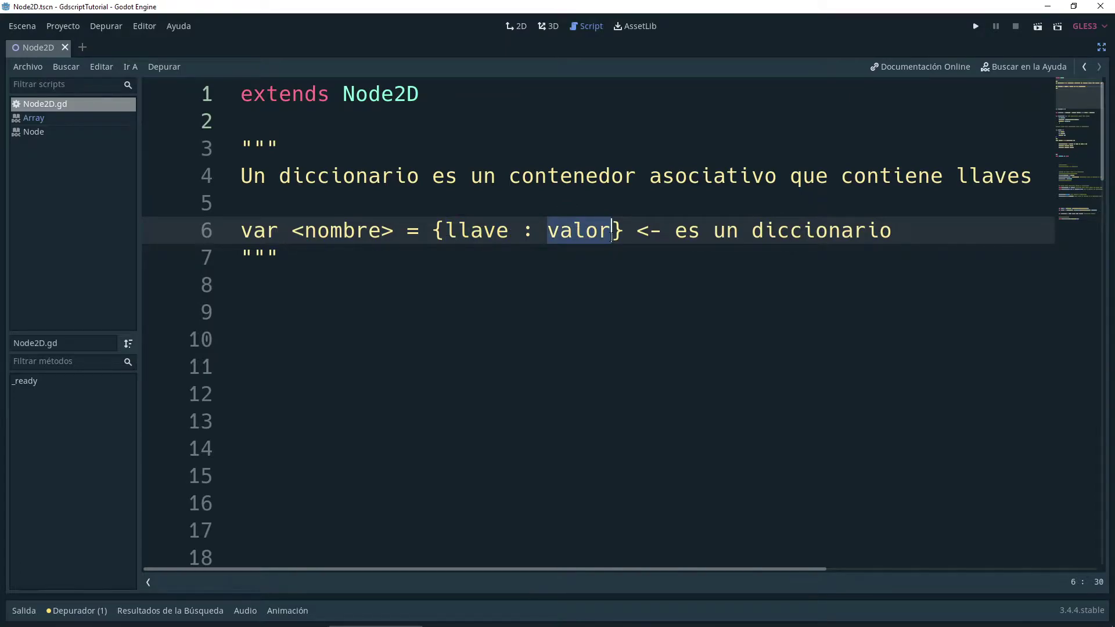
left_click_drag(892, 231, 292, 231)
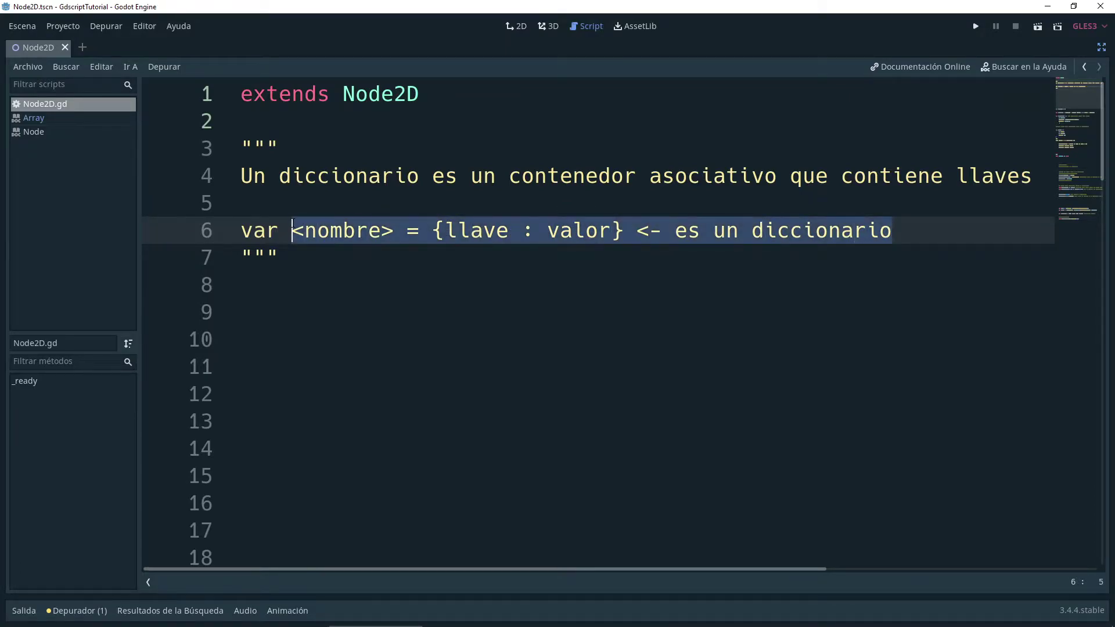
scroll(419, 256, "down", 2)
scroll(480, 369, "down", 1)
- Add blank lines between dicVacio and the dicComplejo dictionary
left_click(499, 406)
scroll(525, 342, "up", 2, "ctrl")
scroll(525, 341, "up", 2, "ctrl")
scroll(525, 341, "down", 1)
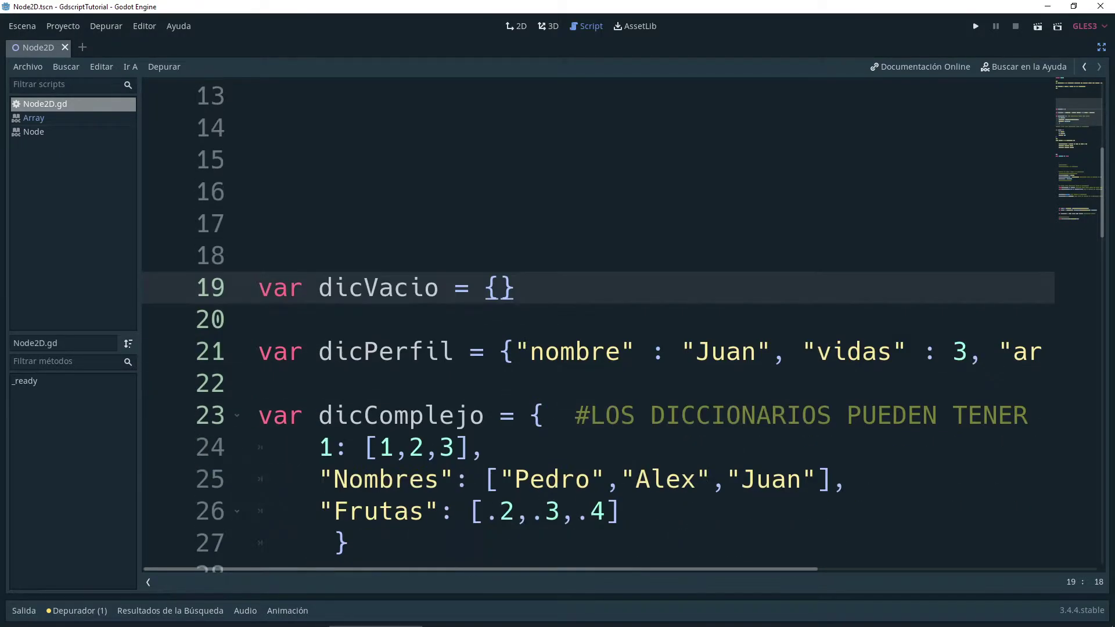
left_click(501, 287)
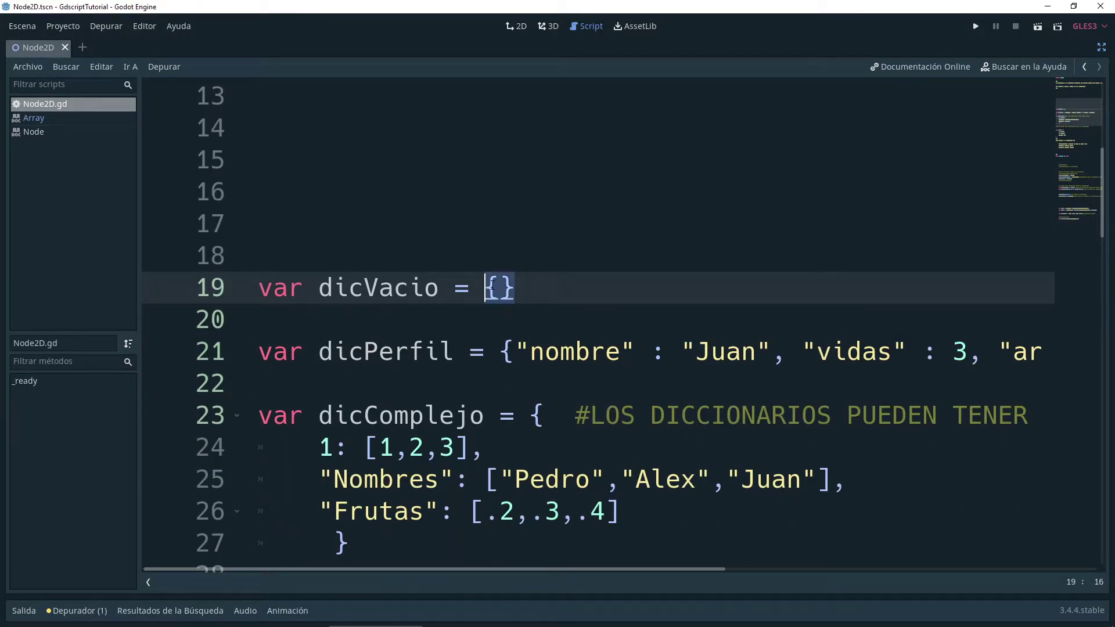
key("ctrl+z")
scroll(503, 291, "down", 2, "ctrl")
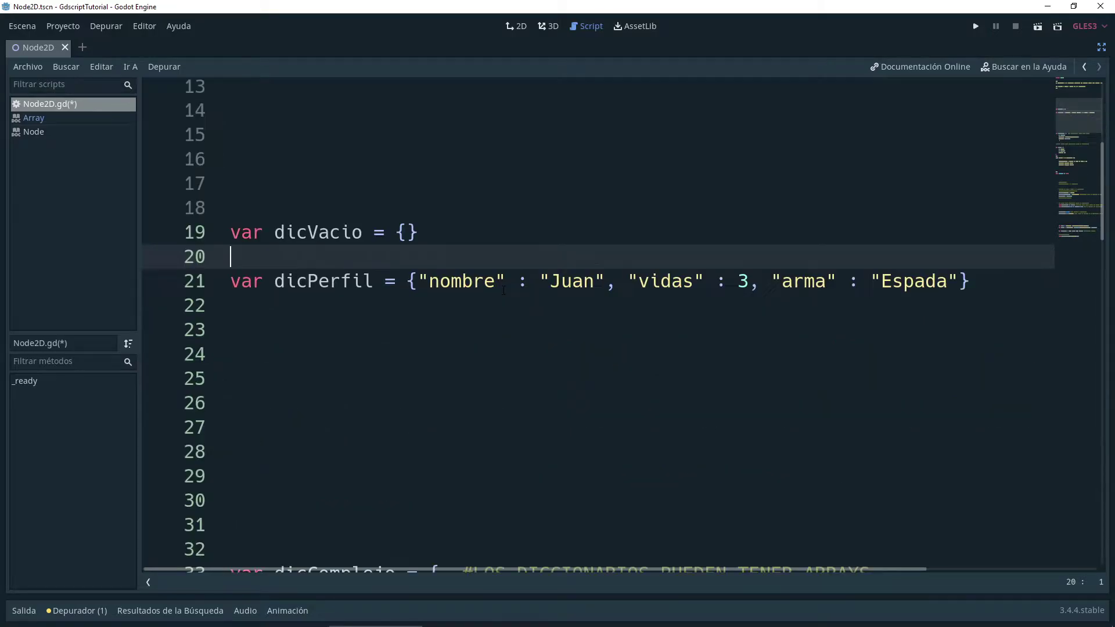
- Highlight dicPerfil and its first pair, key nombre with value Juan
double_click(357, 281)
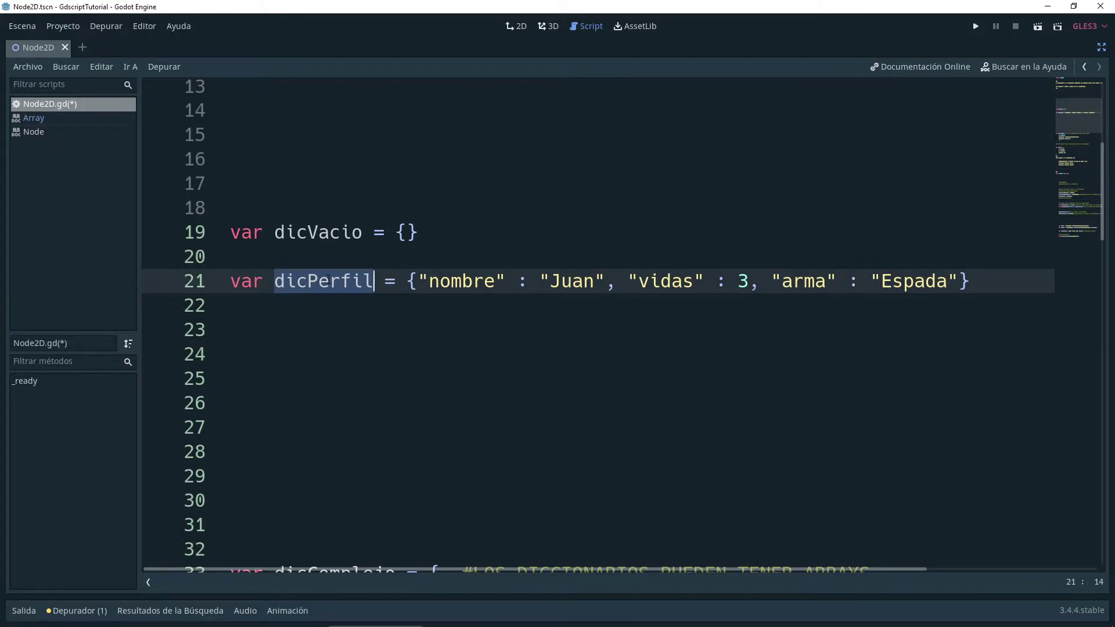
double_click(572, 282)
double_click(461, 282)
left_click(374, 282)
double_click(447, 283)
double_click(570, 282)
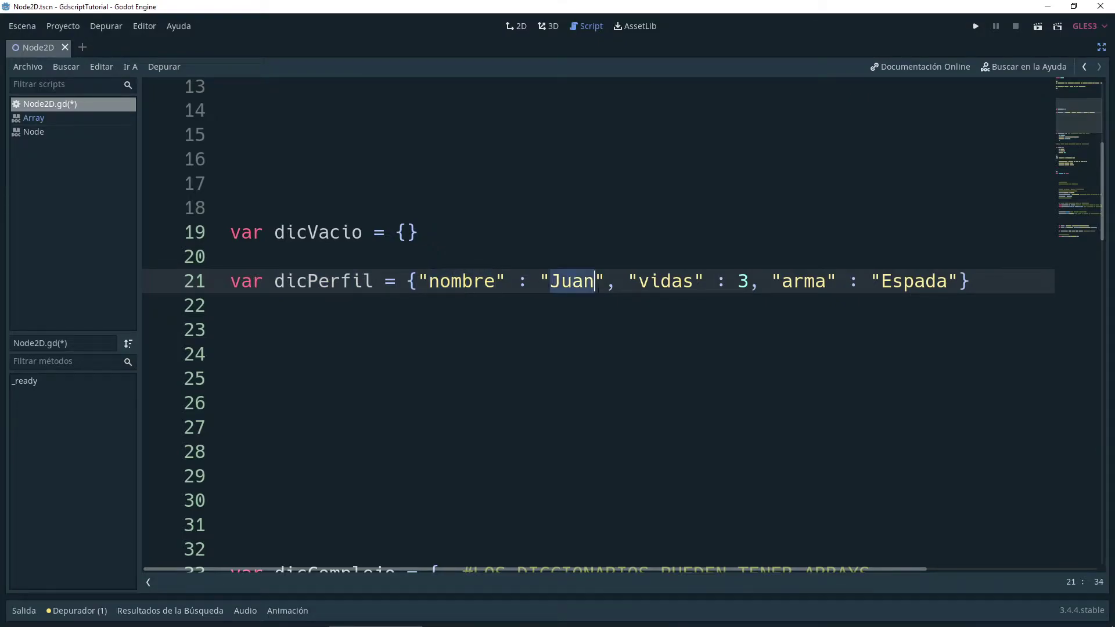
- Highlight the remaining dicPerfil pairs: vidas set to 3 and arma set to Espada
double_click(658, 282)
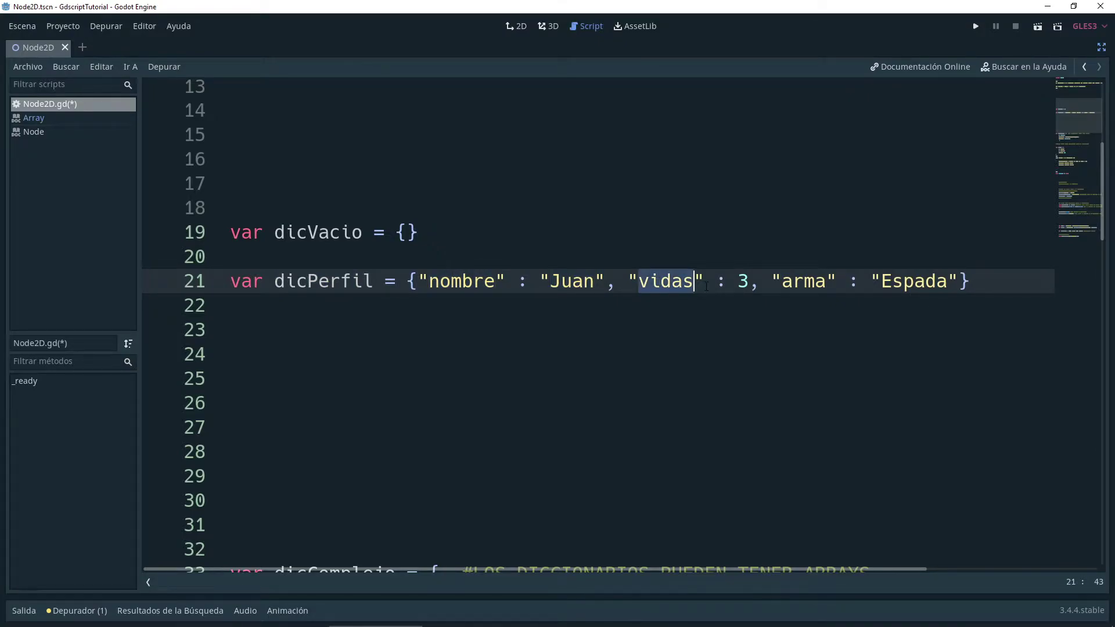
double_click(742, 283)
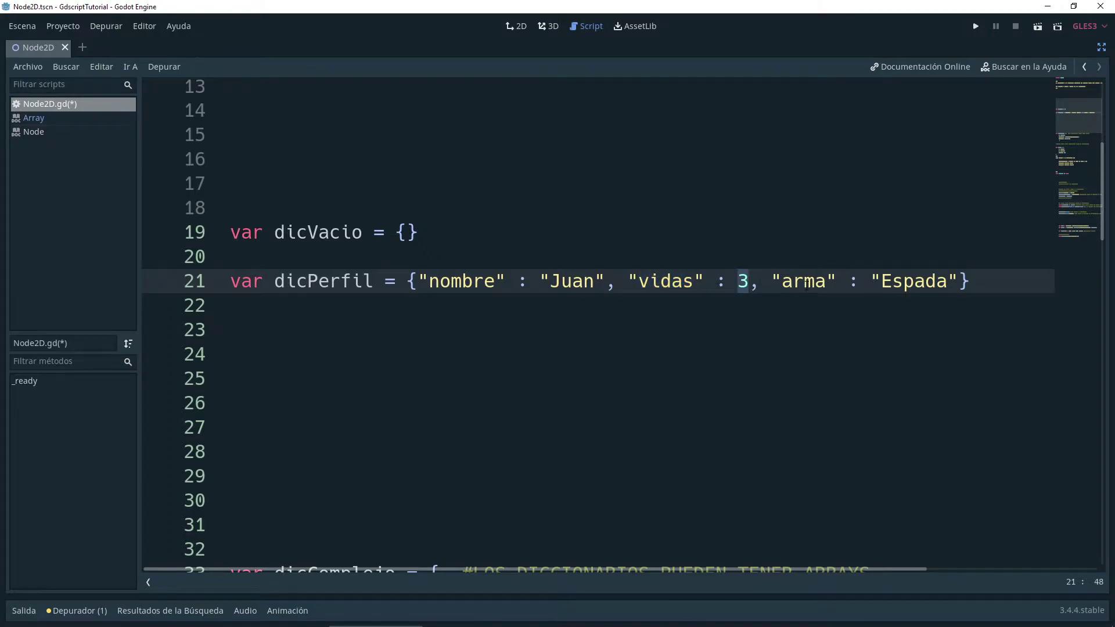
double_click(806, 284)
double_click(914, 283)
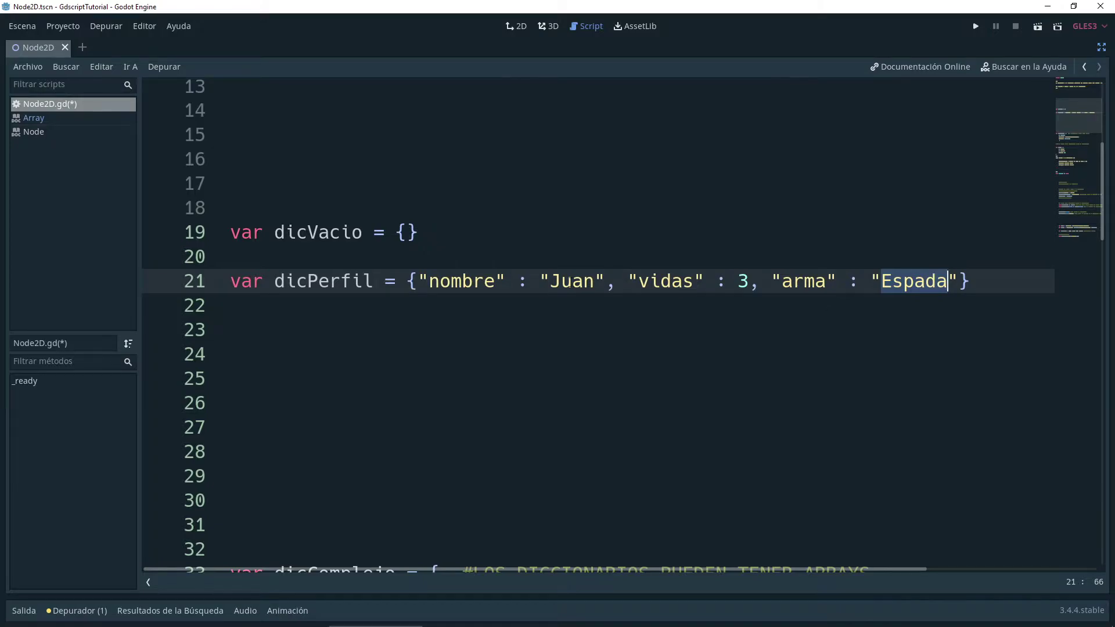
left_click_drag(561, 282, 584, 283)
left_click_drag(914, 283, 892, 282)
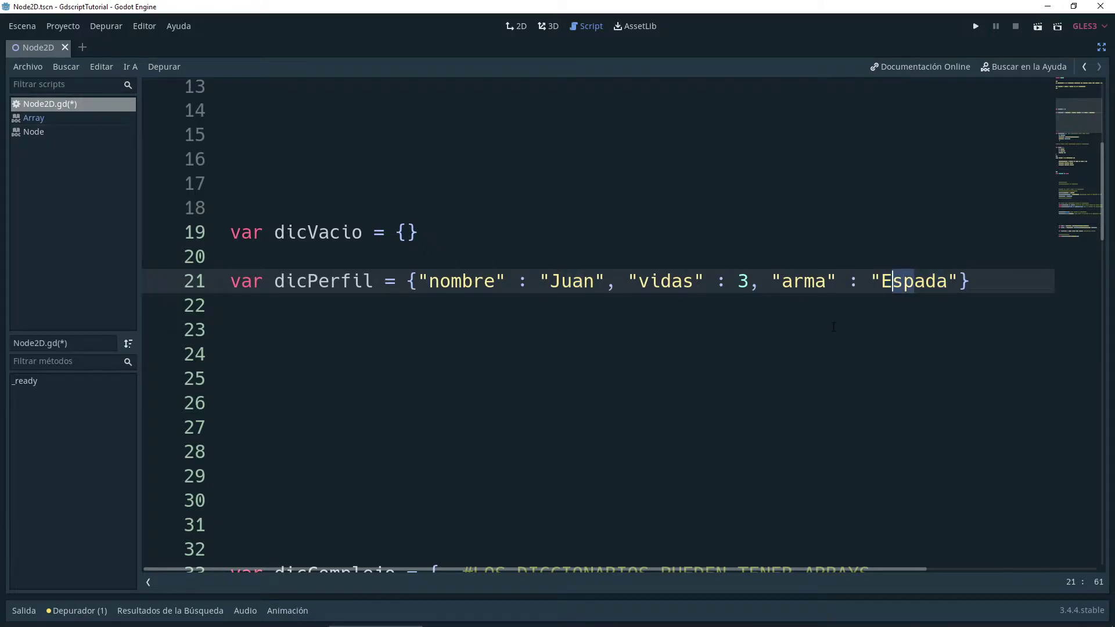
scroll(824, 327, "down", 4)
left_click(618, 342)
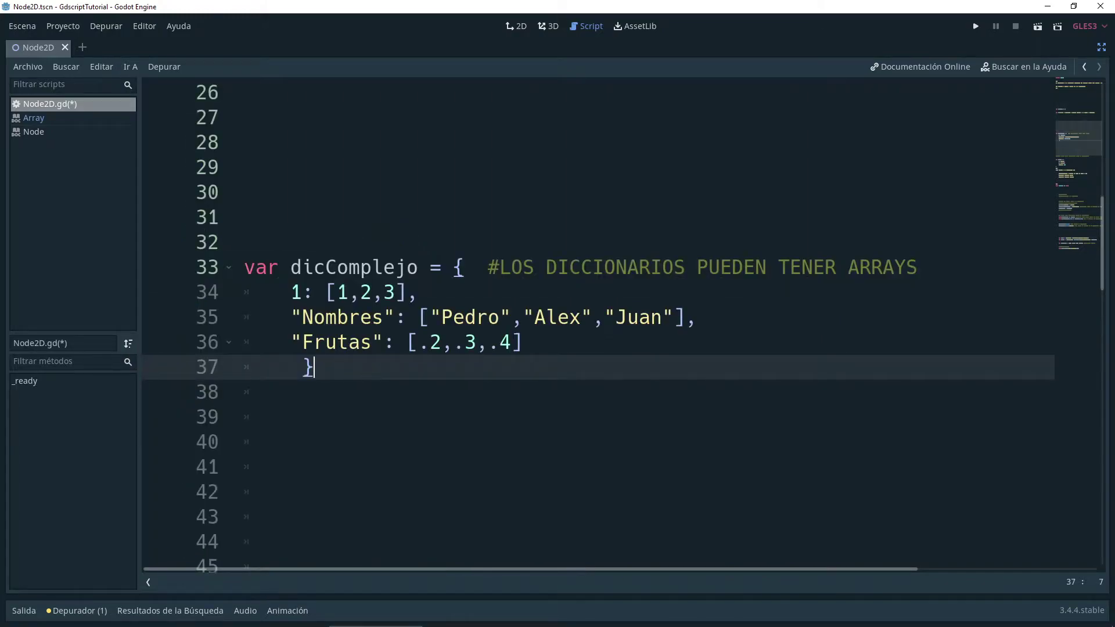
left_click(484, 301)
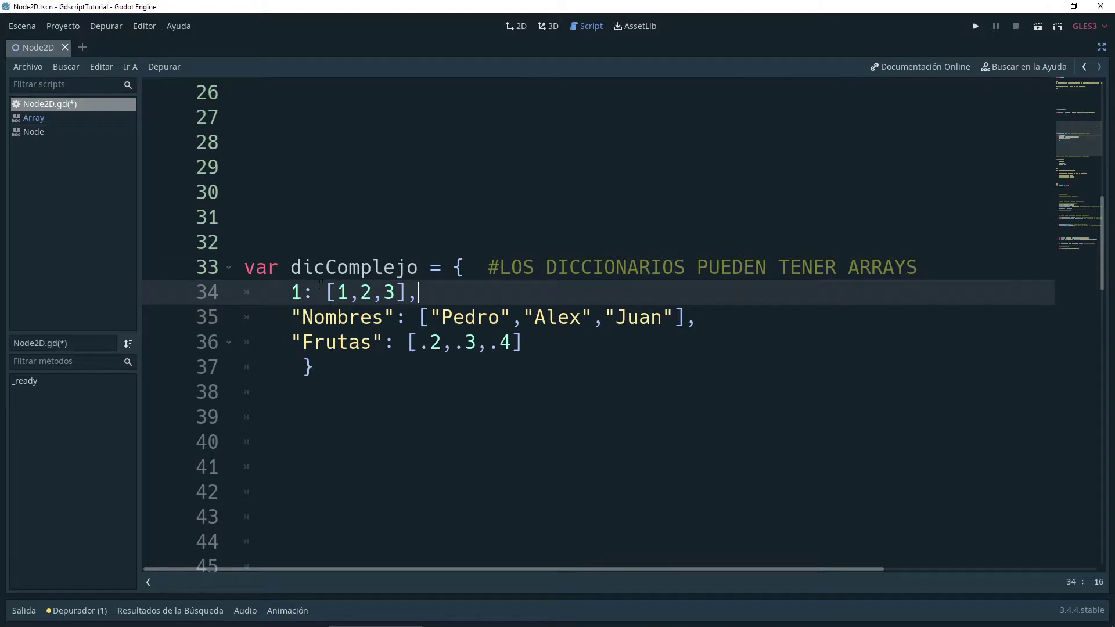
double_click(323, 268)
left_click(291, 292)
left_click_drag(326, 292, 407, 292)
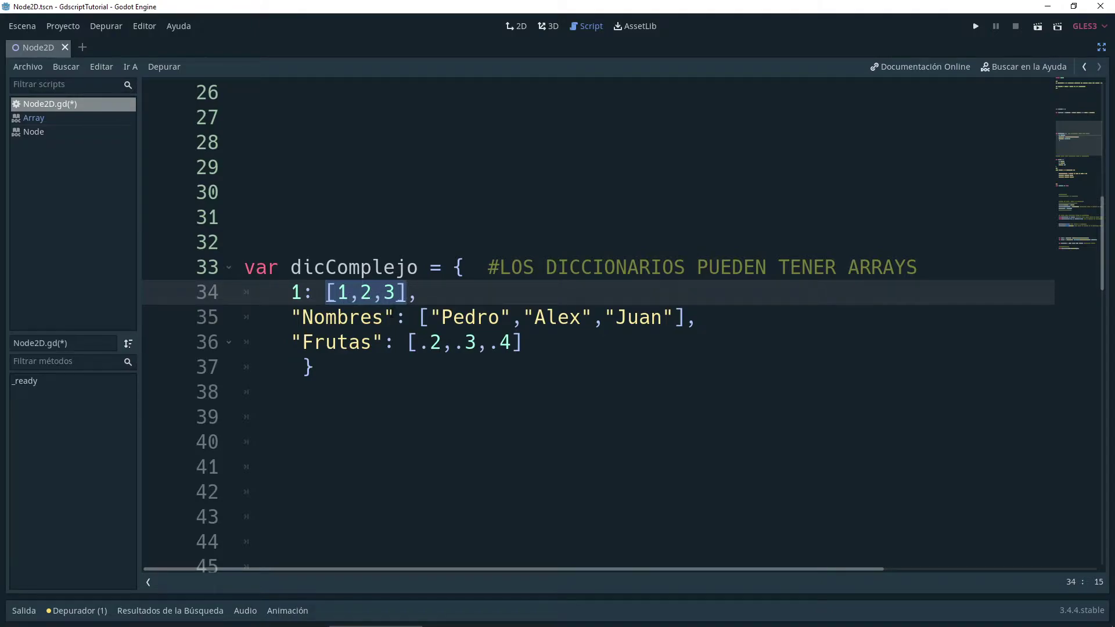
double_click(343, 317)
left_click_drag(418, 317, 489, 317)
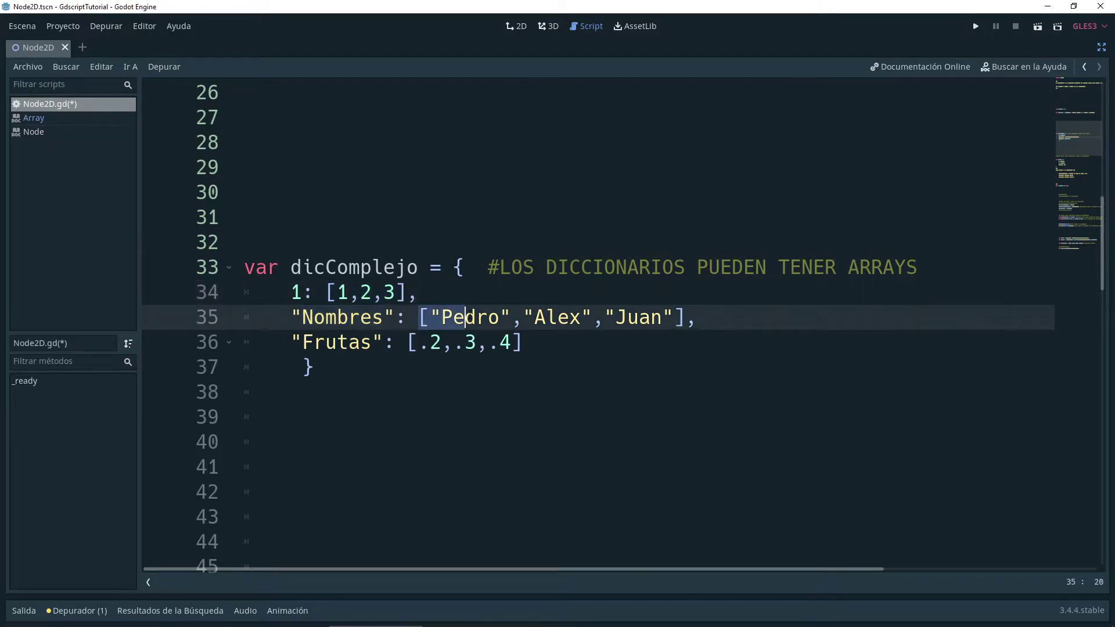
left_click(489, 317)
double_click(629, 318)
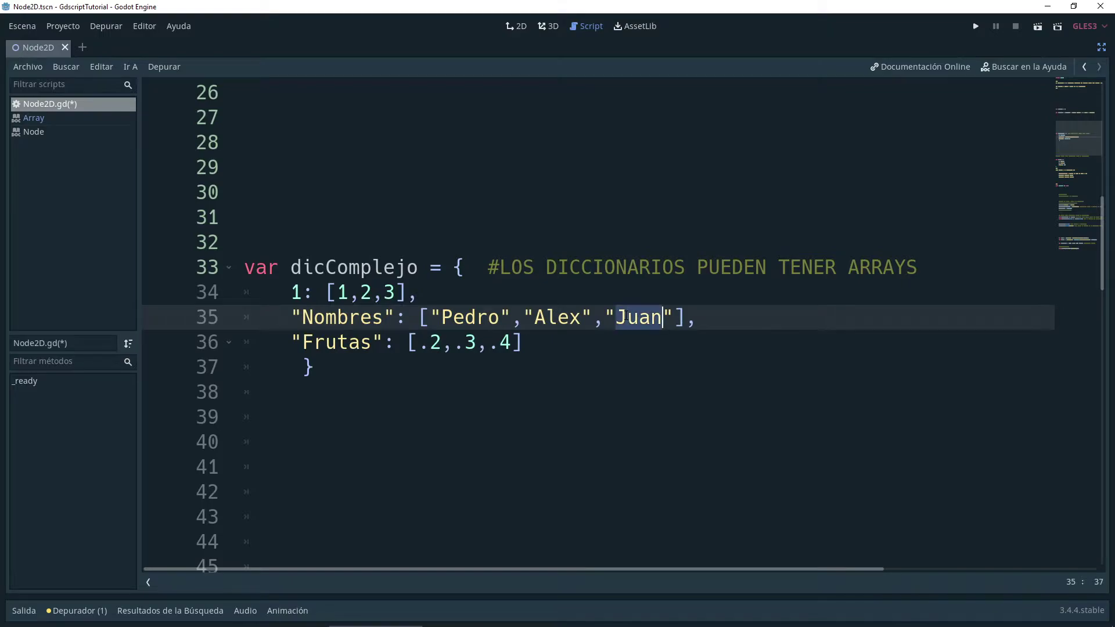
double_click(342, 343)
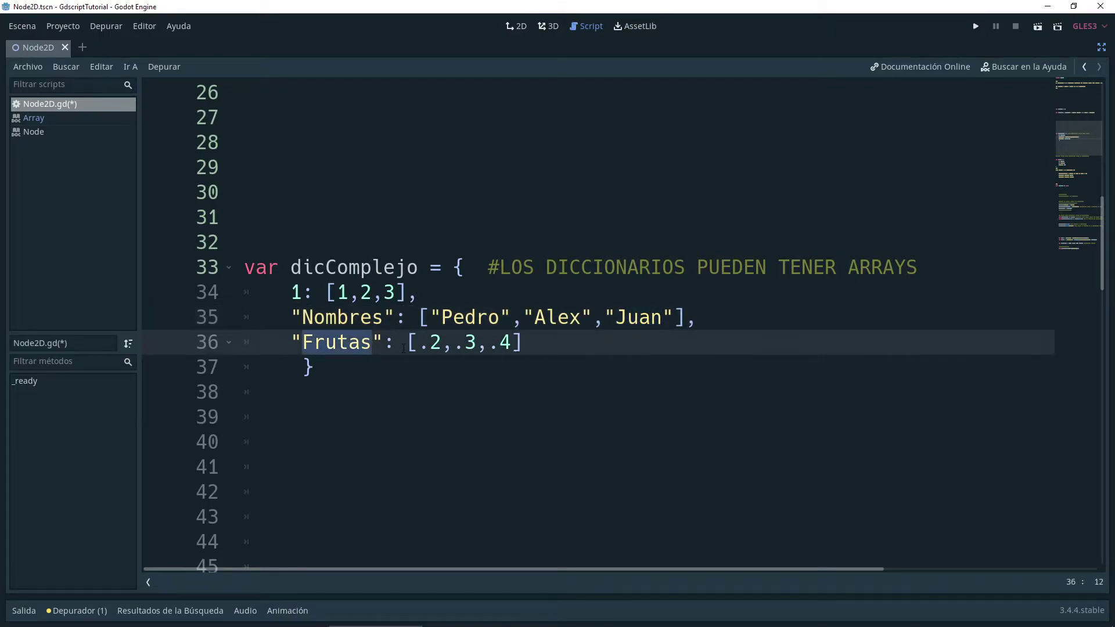
left_click_drag(408, 342, 524, 344)
left_click(431, 342)
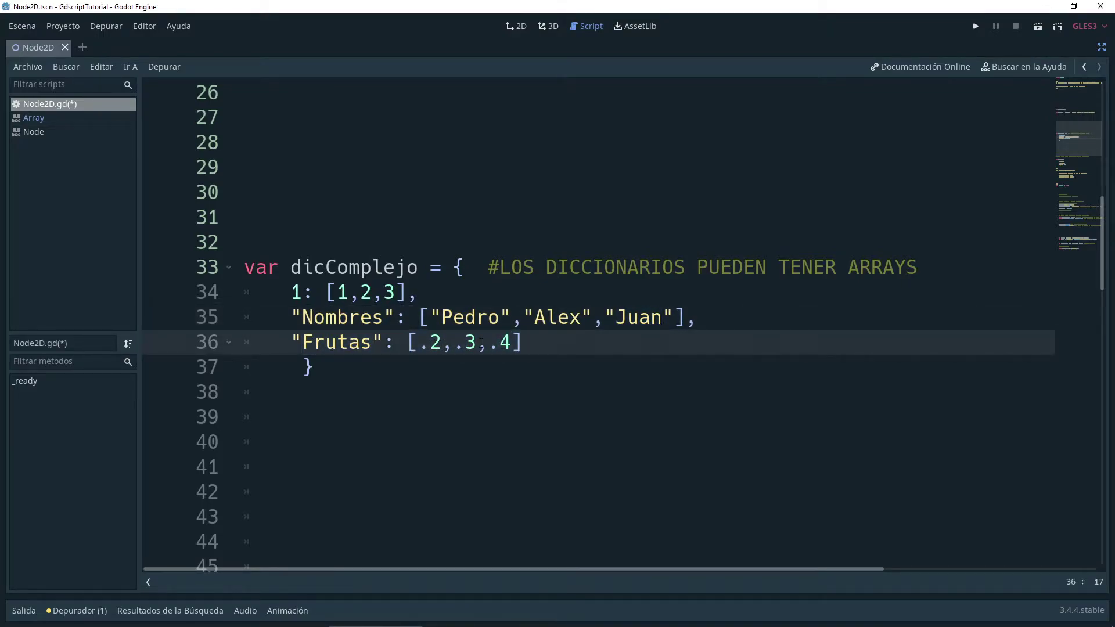
left_click(500, 343)
left_click(488, 292)
scroll(498, 323, "up", 2)
scroll(498, 322, "up", 1)
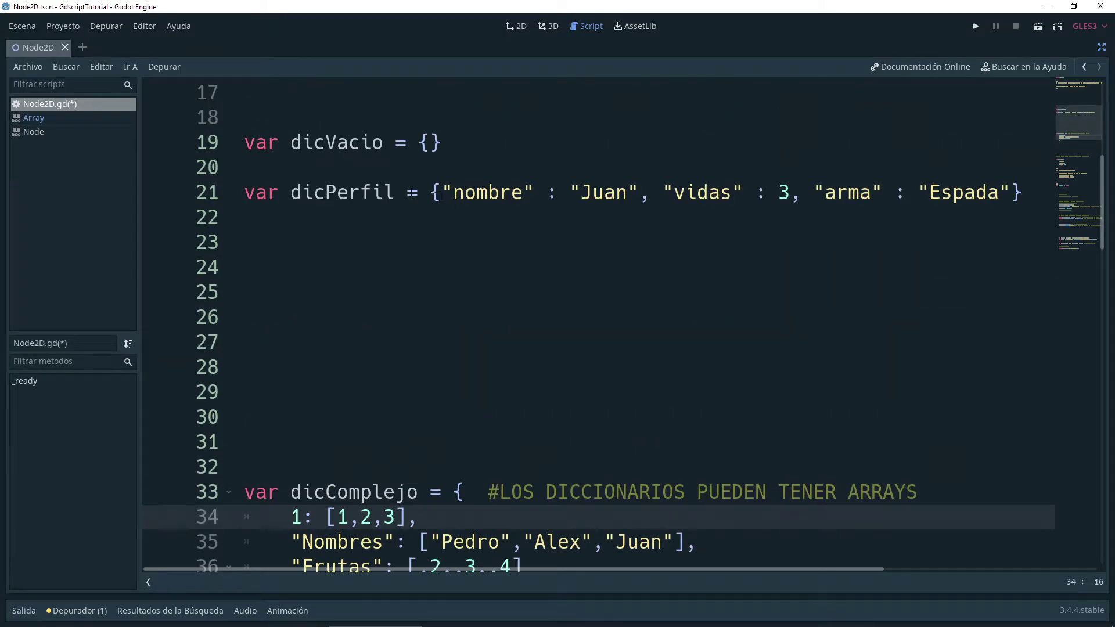
left_click_drag(407, 192, 950, 211)
scroll(445, 358, "down", 2)
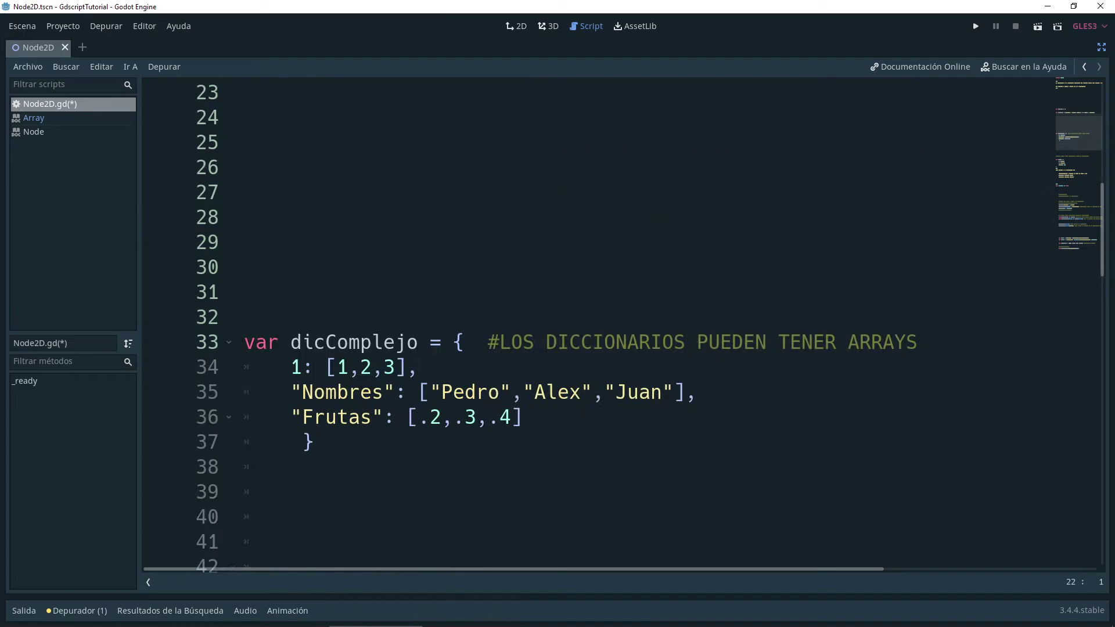
left_click(446, 358)
left_click_drag(524, 417, 311, 342)
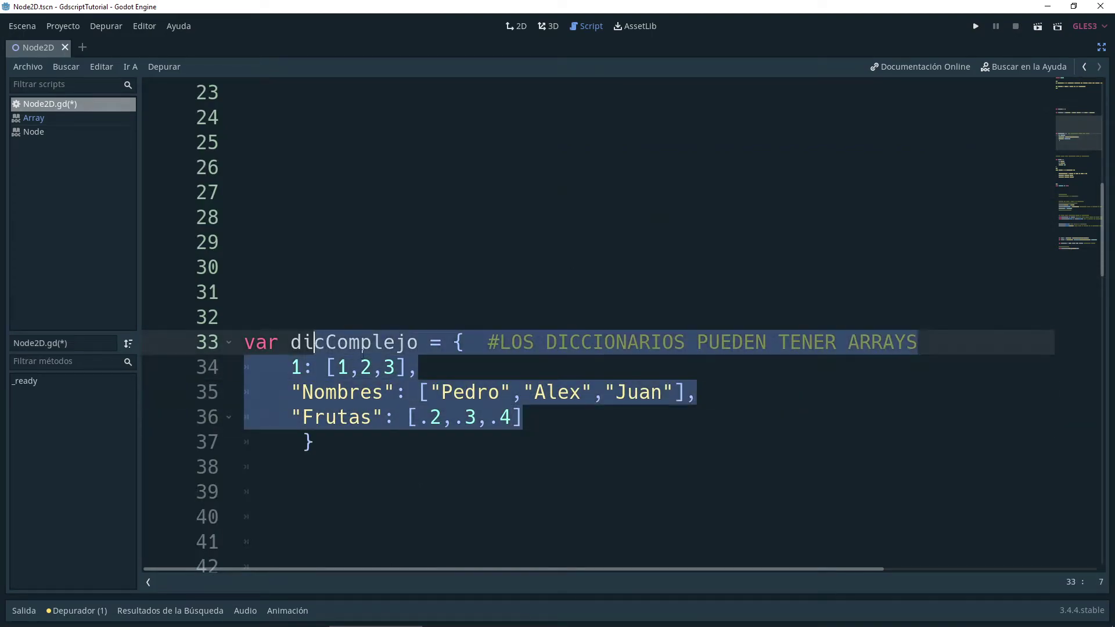
scroll(431, 347, "down", 1)
left_click(431, 347)
left_click(416, 293)
left_click_drag(417, 293, 290, 293)
left_click(400, 293)
left_click(432, 296)
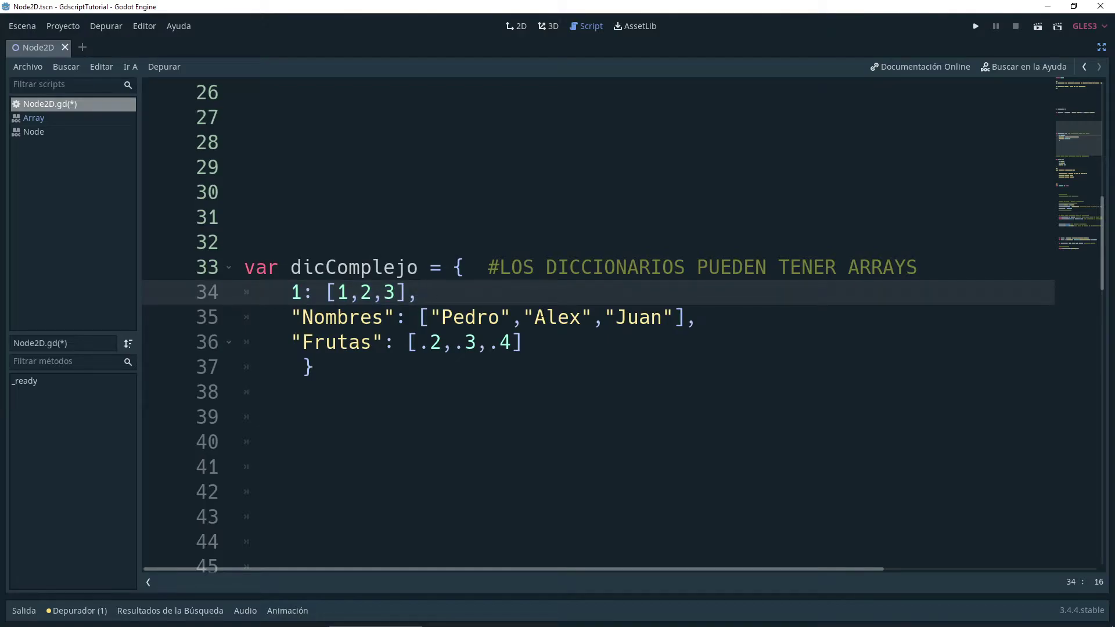
scroll(507, 327, "down", 5)
left_click(507, 467)
scroll(508, 327, "up", 1)
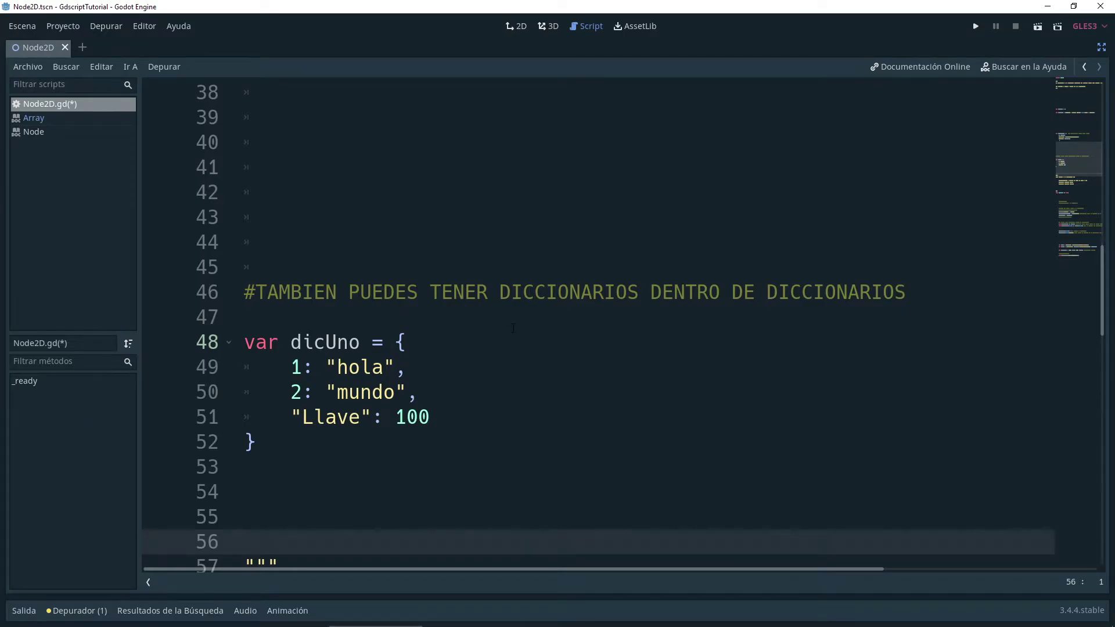
scroll(513, 328, "up", 2, "ctrl")
double_click(349, 373)
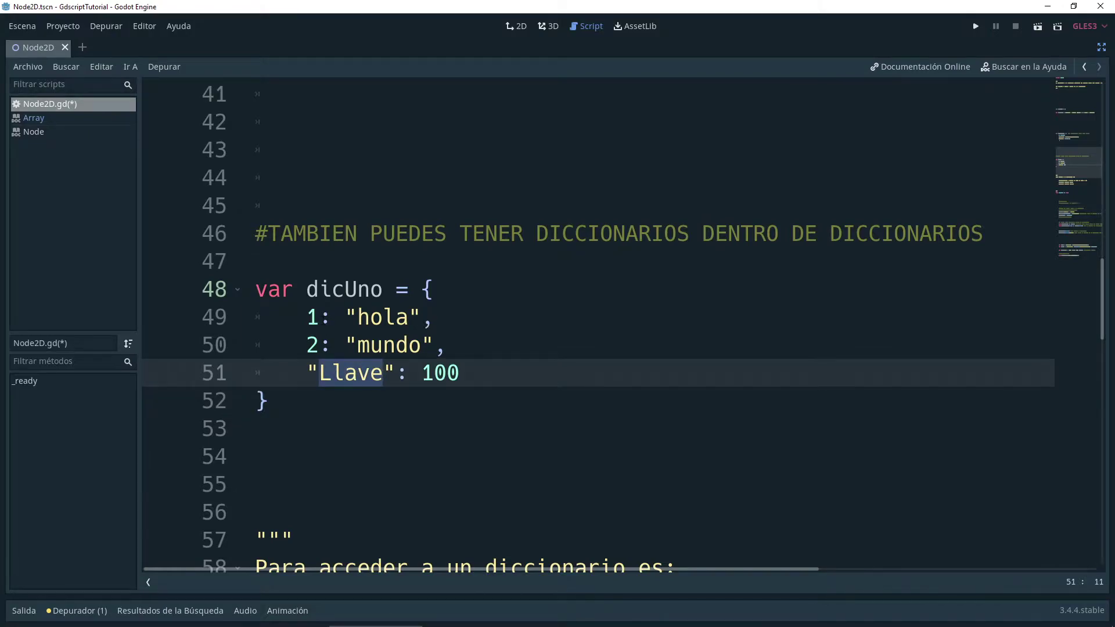
key("Up")
key("Up")
key("Home")
key("Down")
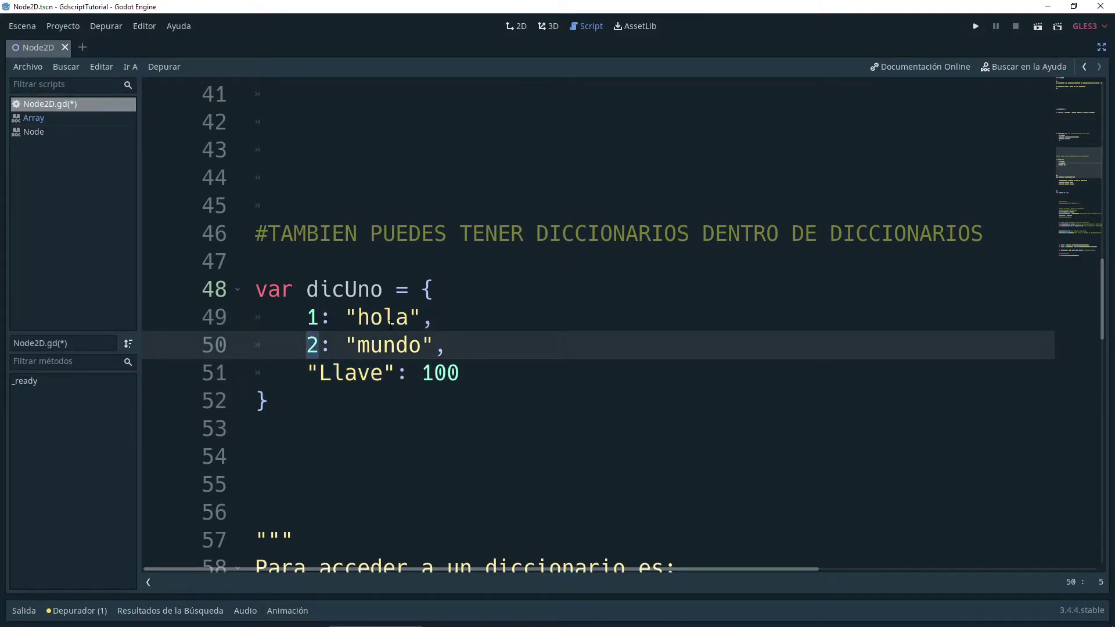
left_click(319, 317)
left_click_drag(345, 318, 408, 317)
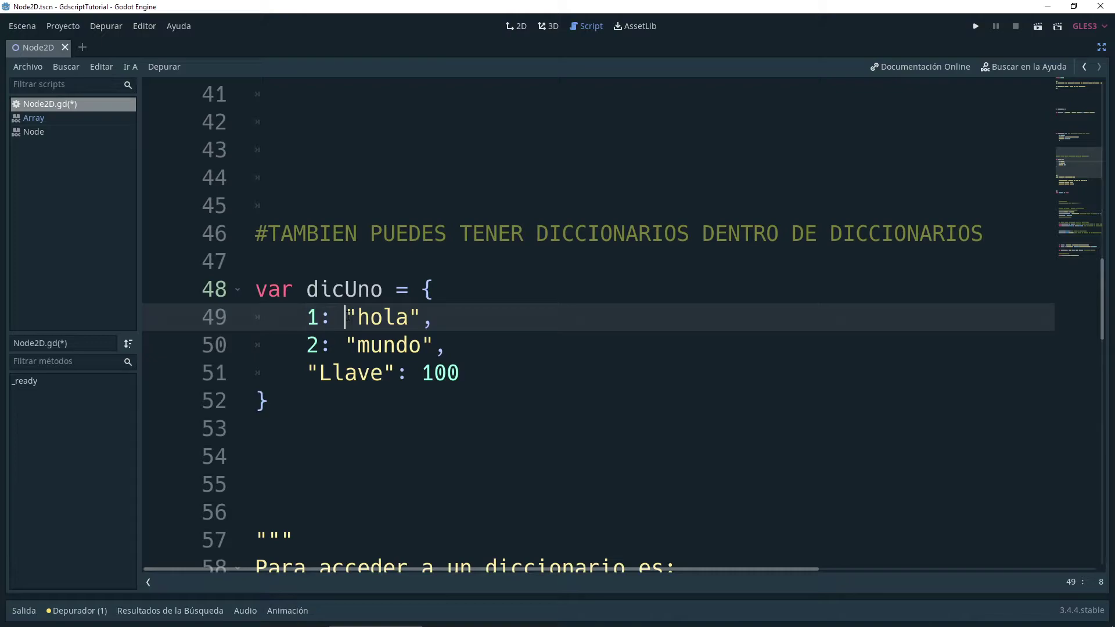
left_click(319, 345)
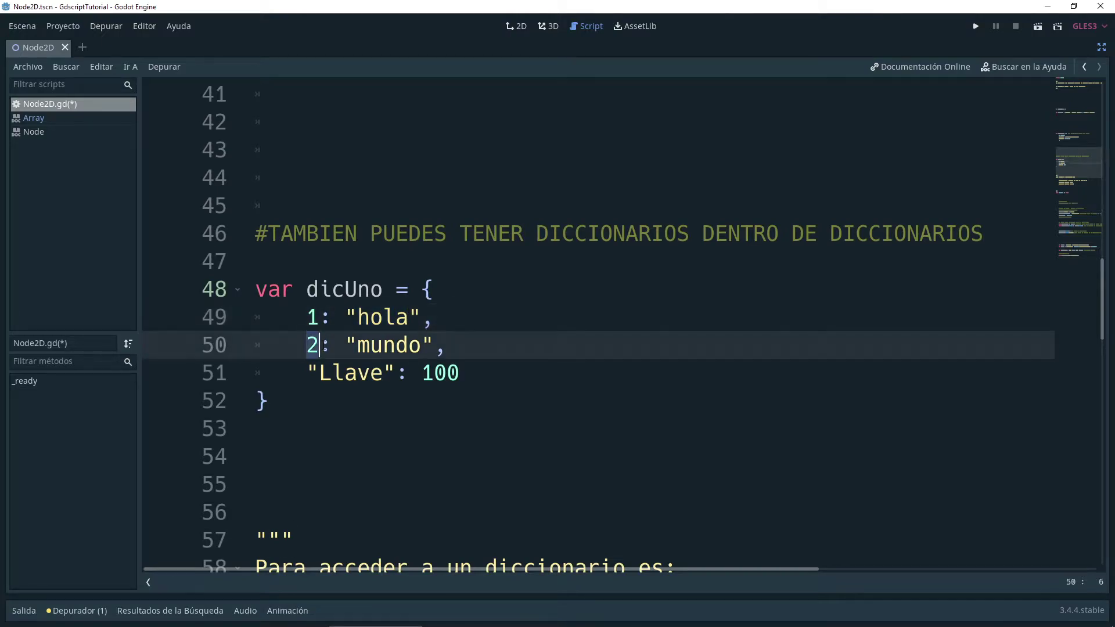
left_click_drag(350, 344, 419, 344)
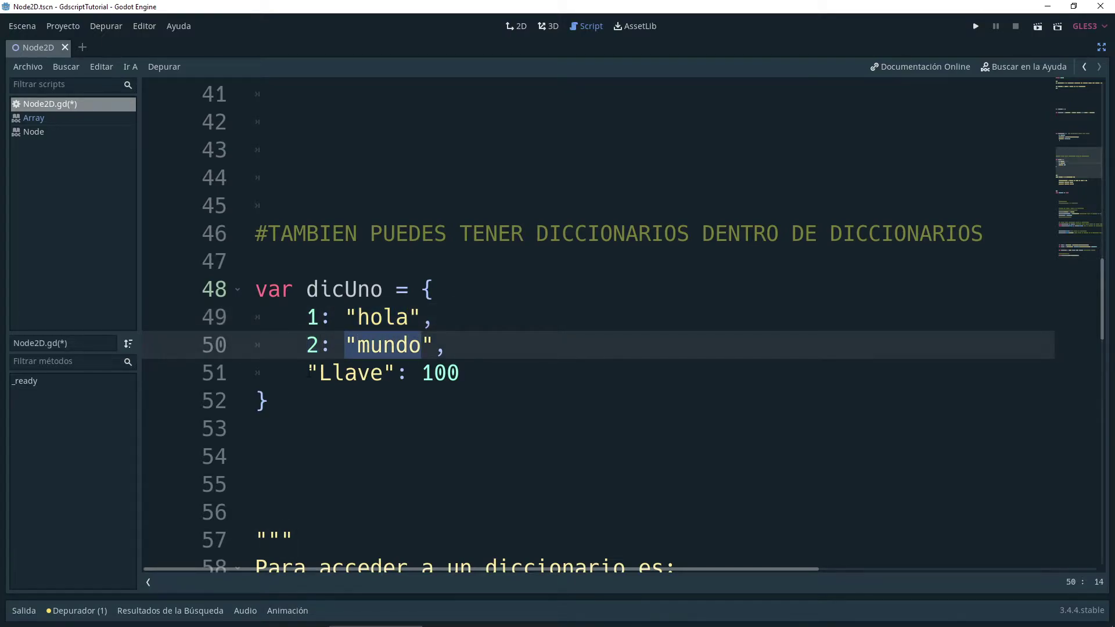
left_click_drag(307, 372, 409, 373)
left_click(434, 371)
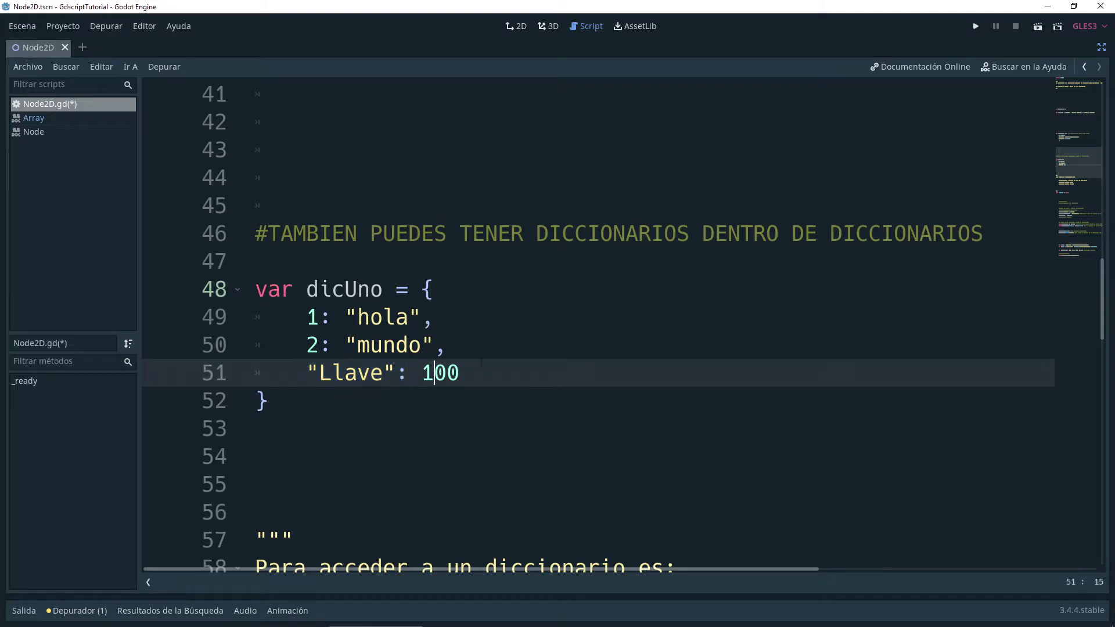
scroll(482, 360, "down", 4)
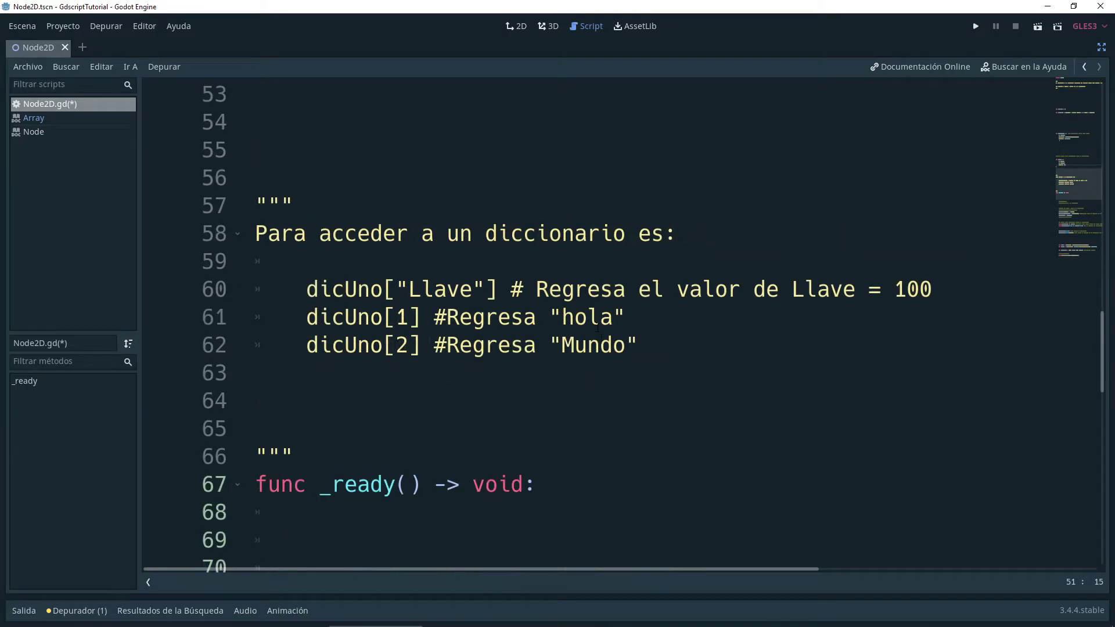
double_click(345, 289)
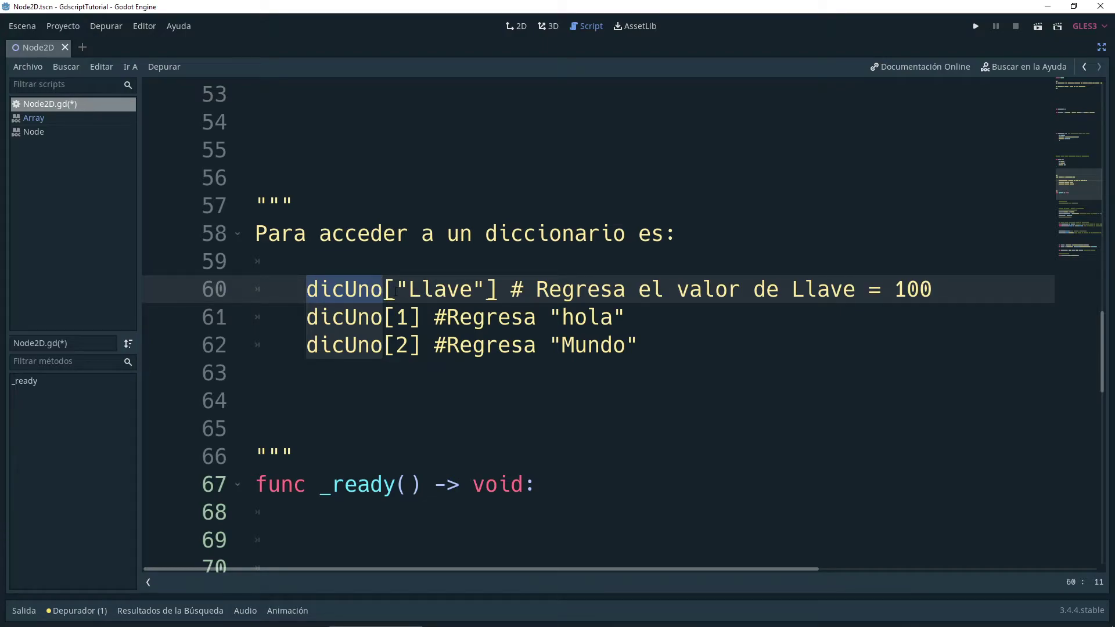
left_click_drag(486, 289, 397, 287)
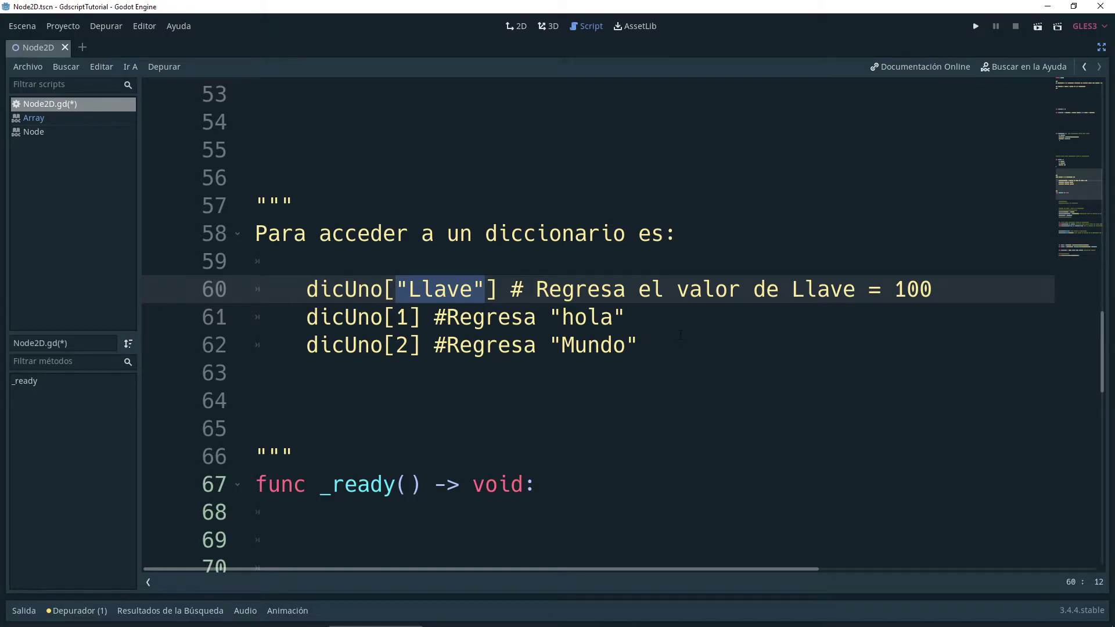
scroll(518, 426, "up", 2)
double_click(441, 456)
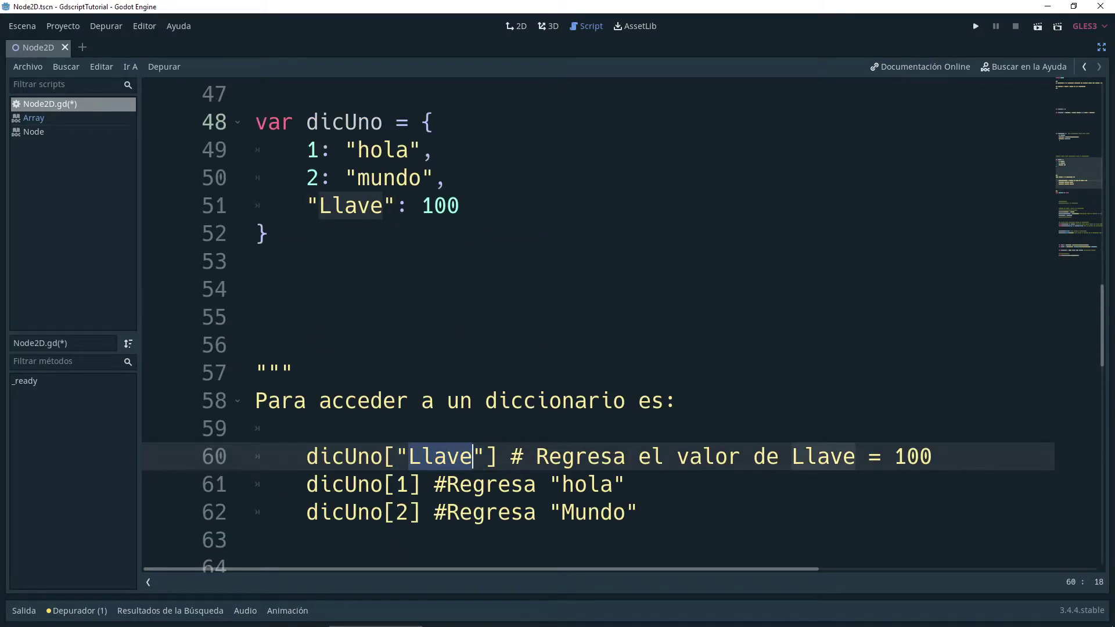
left_click(332, 206)
left_click_drag(459, 206, 421, 205)
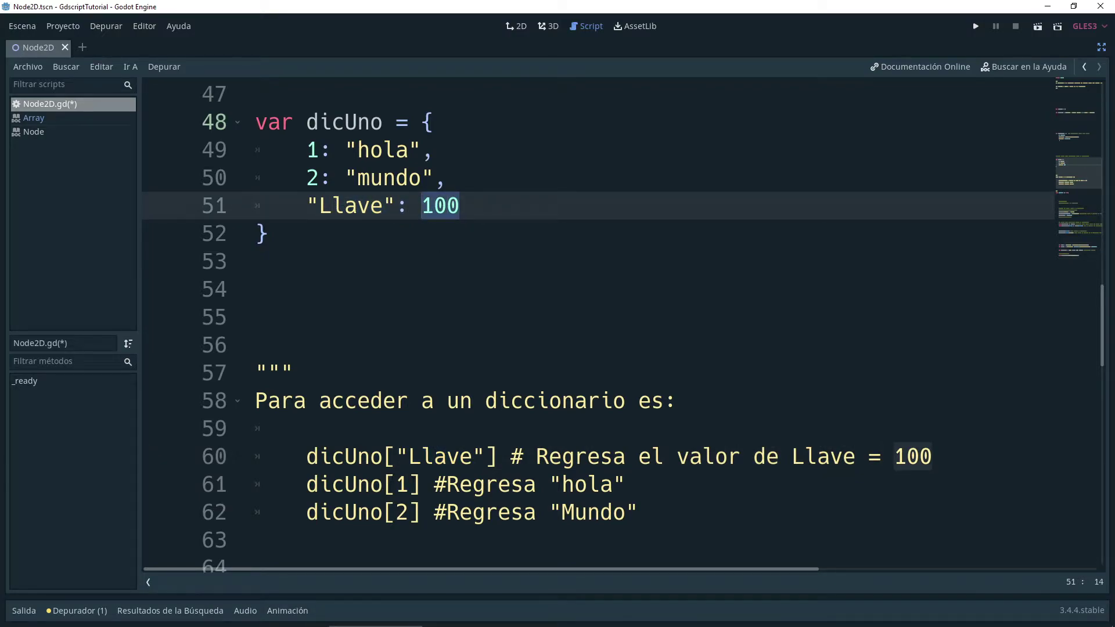
left_click(409, 485)
left_click_drag(408, 485, 396, 485)
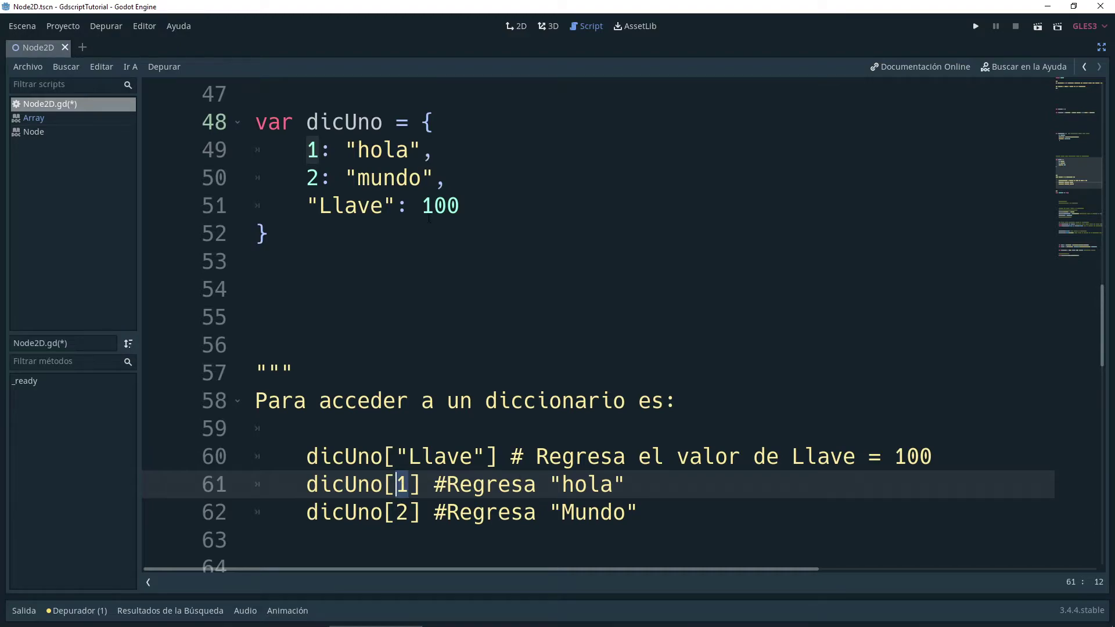
double_click(388, 152)
left_click(409, 512)
left_click_drag(409, 512, 396, 512)
left_click(383, 178)
double_click(383, 177)
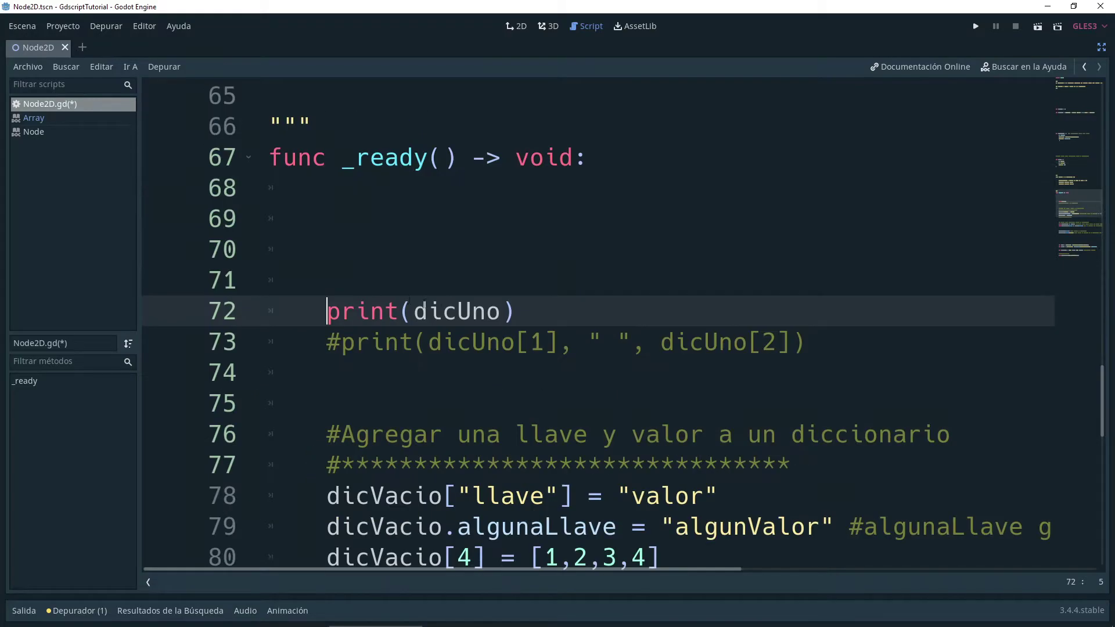
double_click(425, 308)
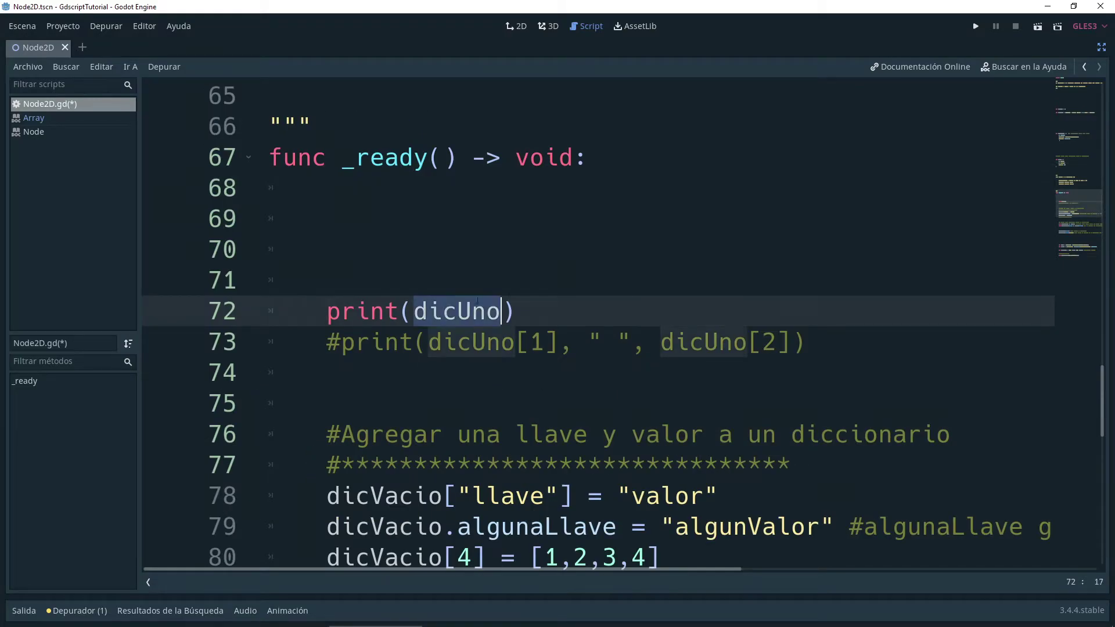
- Remove the leading # from the print(dicUno[1], " ", dicUno[2]) line
scroll(529, 294, "down", 1)
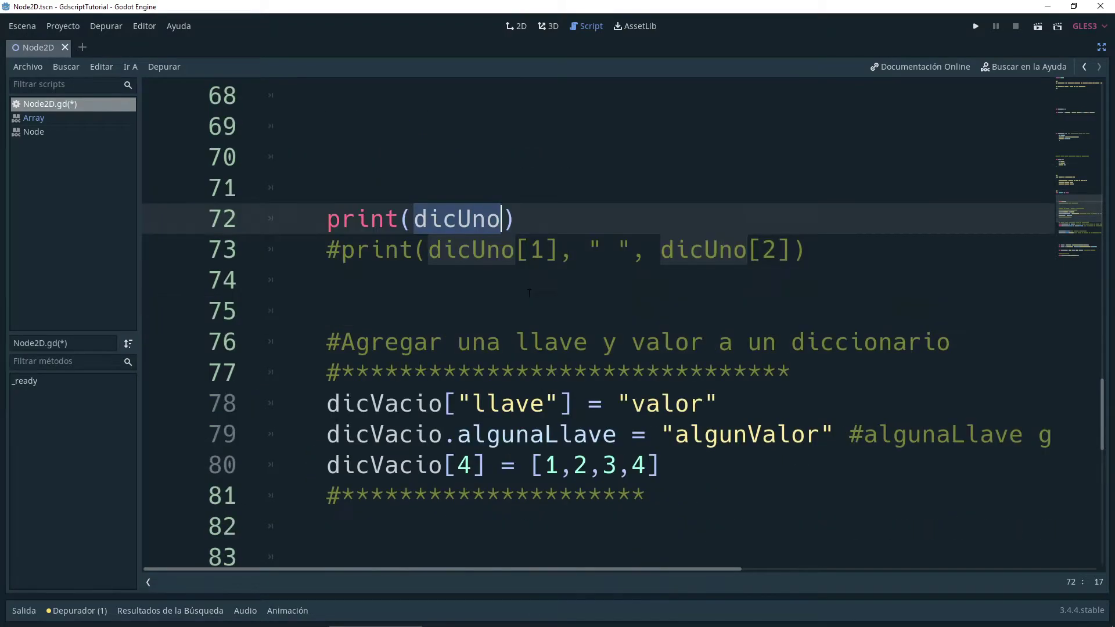
scroll(529, 293, "up", 4)
scroll(529, 294, "up", 5)
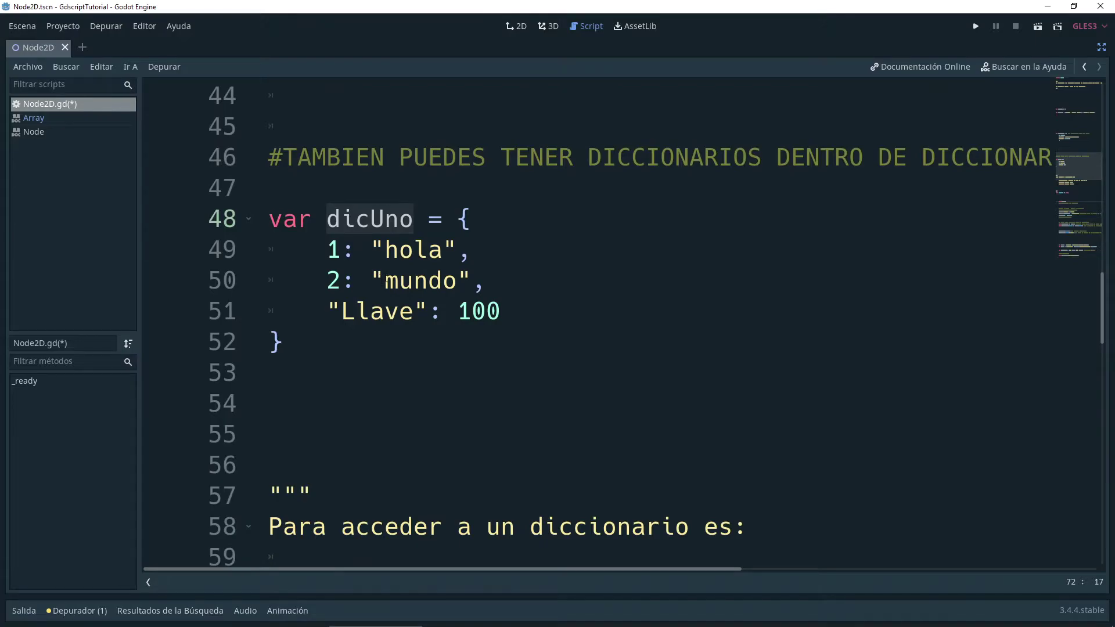
scroll(597, 325, "down", 8)
key("Down")
key("Home")
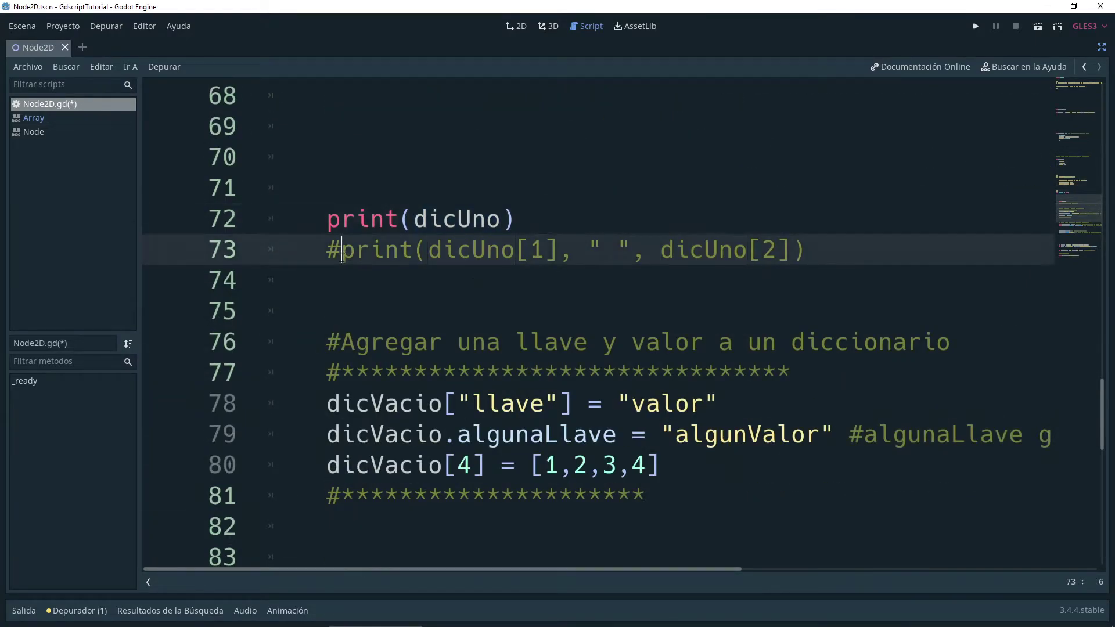
key("Delete")
- Point out the " " spacer string, then select the three dicVacio assignment lines
left_click(575, 258)
scroll(642, 265, "down", 2)
left_click(443, 219)
left_click_drag(660, 281, 356, 227)
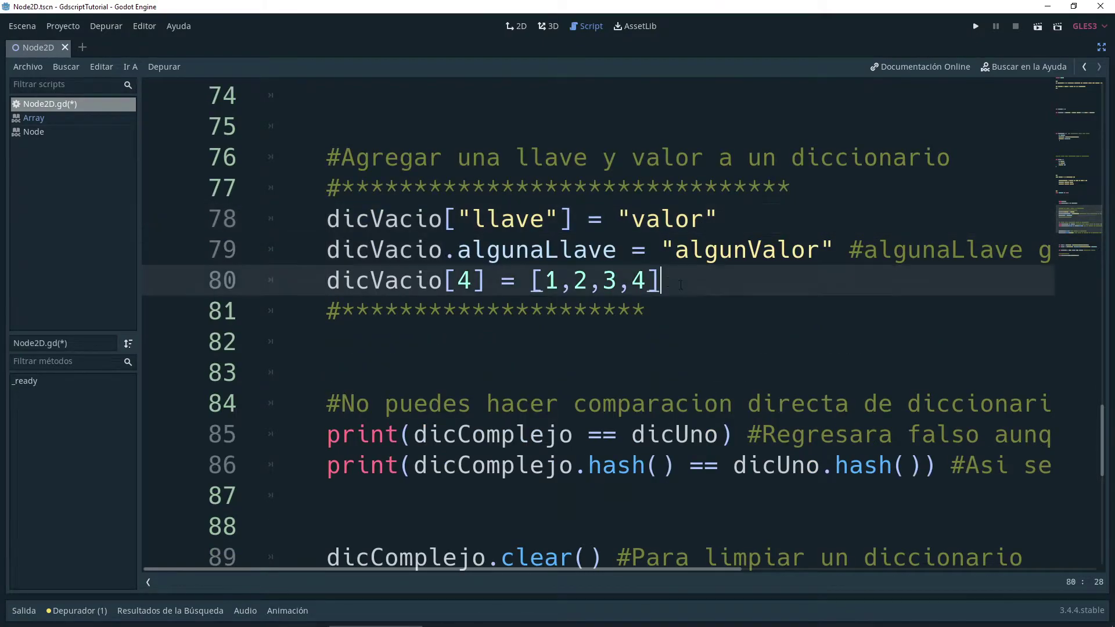
left_click(646, 281)
double_click(375, 219)
left_click(374, 219)
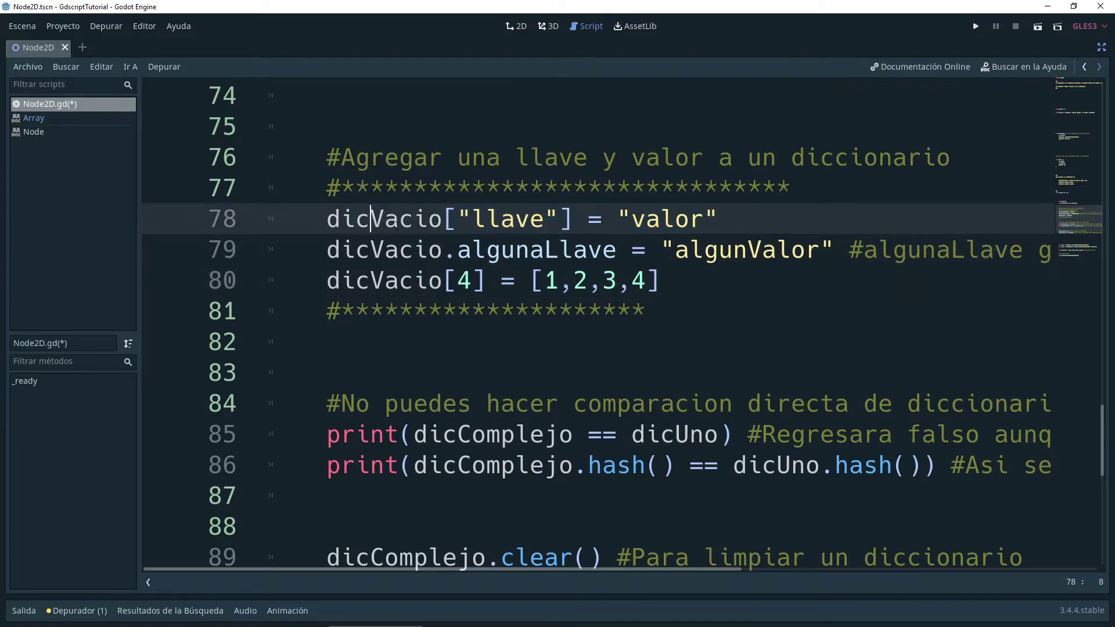
double_click(398, 219)
left_click_drag(457, 220, 691, 219)
scroll(692, 227, "up", 3)
left_click(719, 312)
left_click_drag(718, 312, 327, 314)
left_click(502, 312)
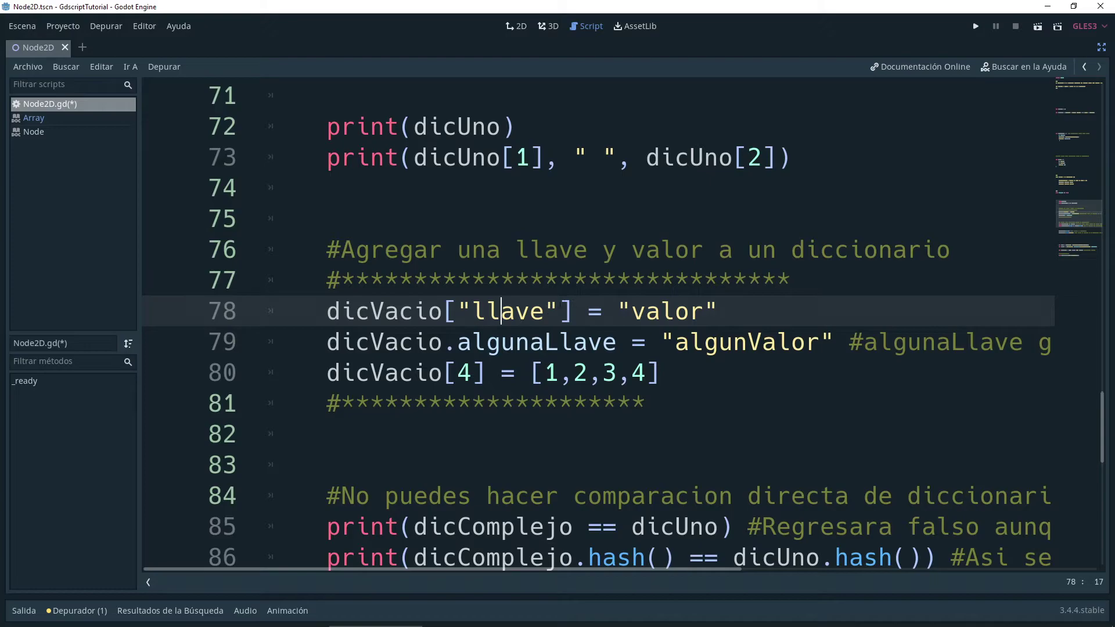
double_click(503, 312)
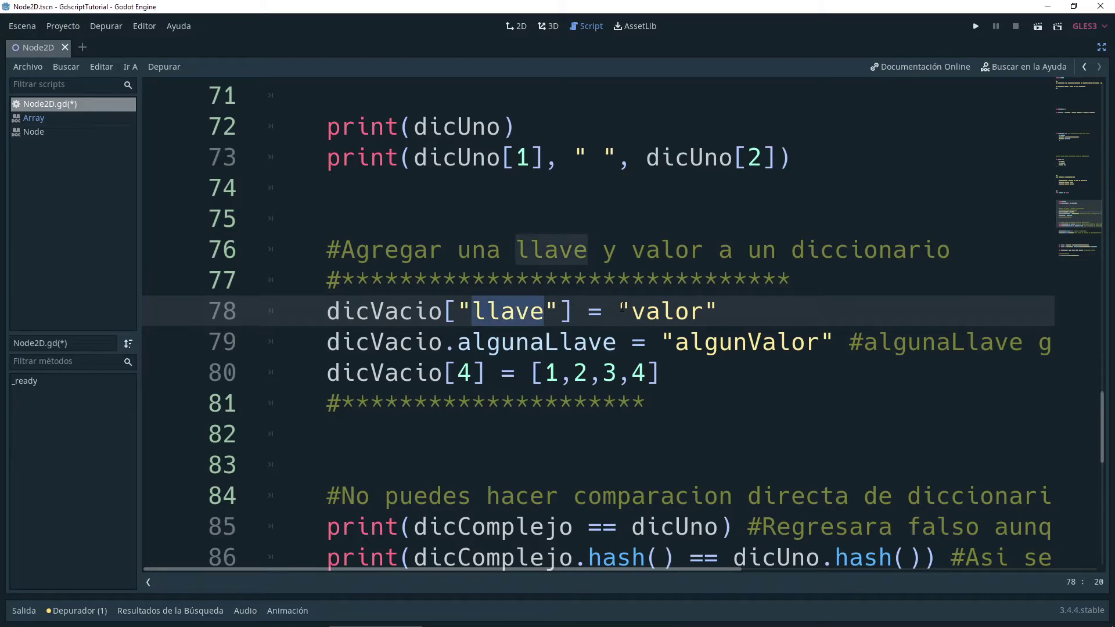
double_click(657, 310)
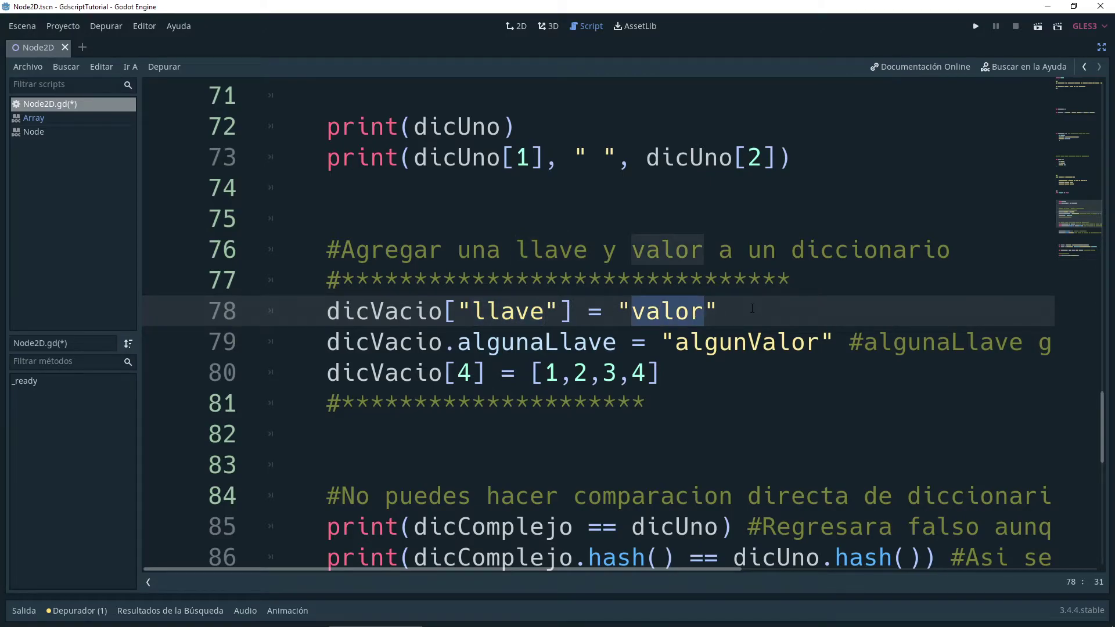
left_click_drag(446, 342, 459, 342)
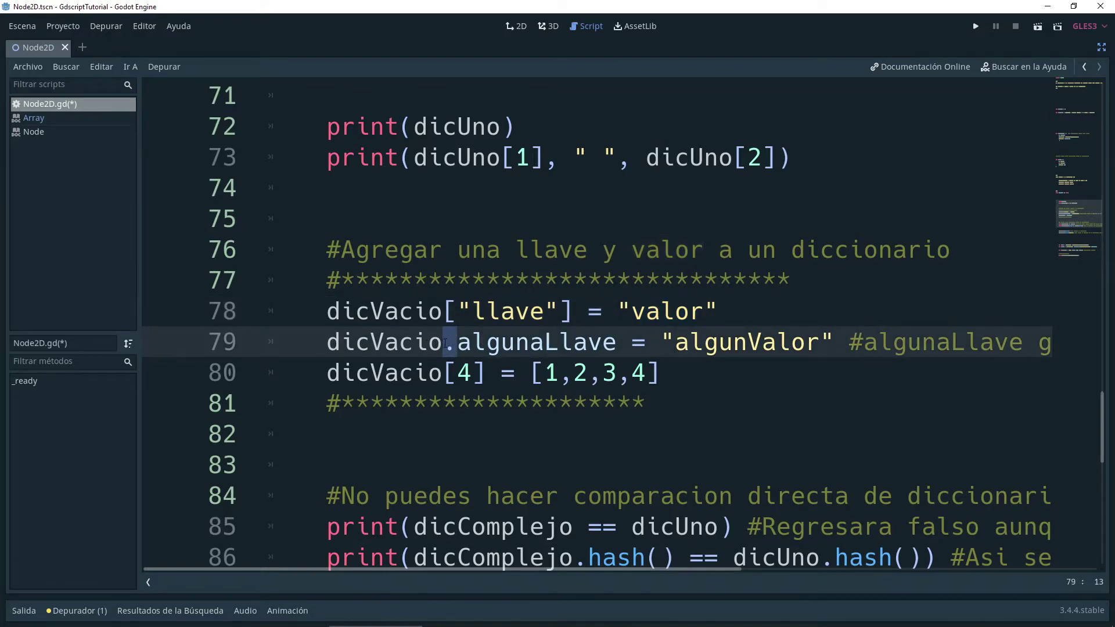
double_click(480, 342)
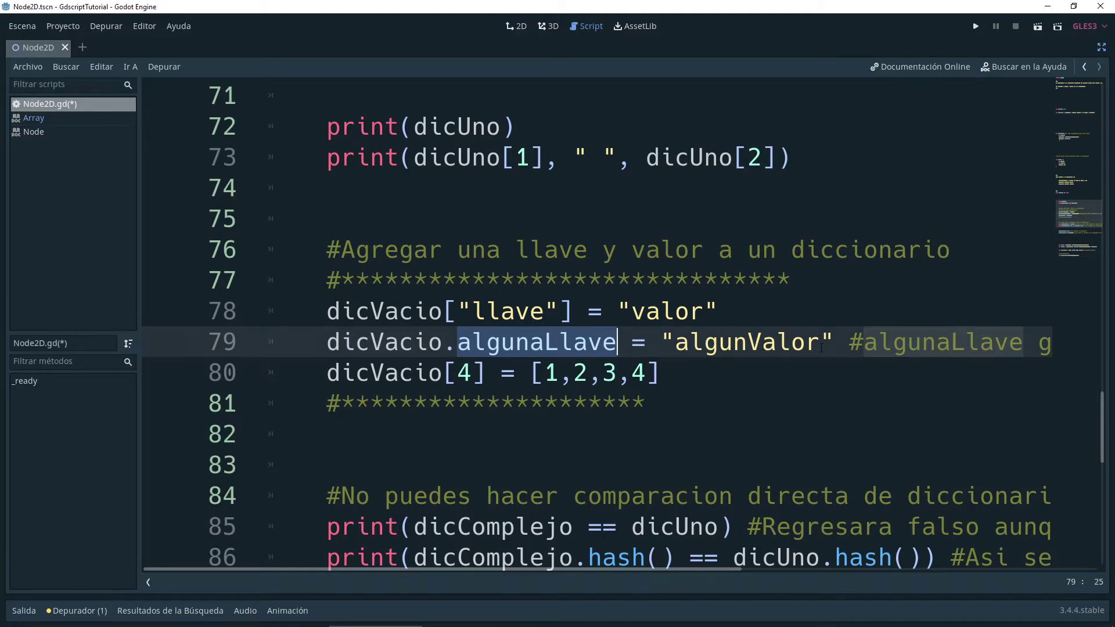
left_click_drag(820, 343, 471, 343)
left_click(727, 343)
double_click(537, 343)
double_click(749, 343)
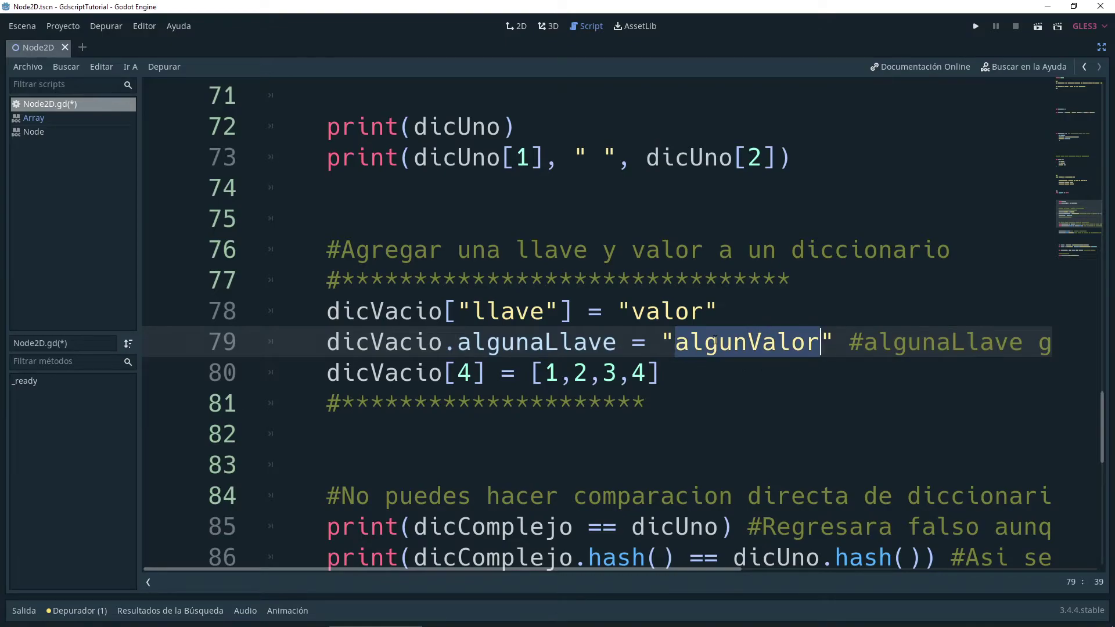
left_click(454, 373)
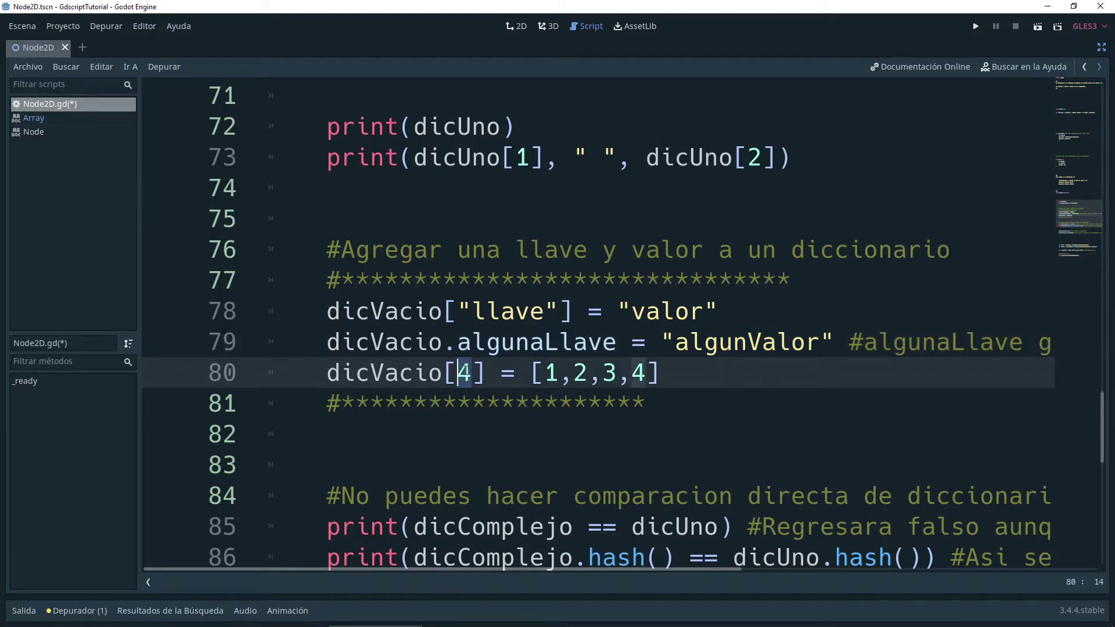
left_click_drag(529, 373, 661, 373)
scroll(686, 357, "down", 1, "ctrl")
scroll(685, 356, "down", 3)
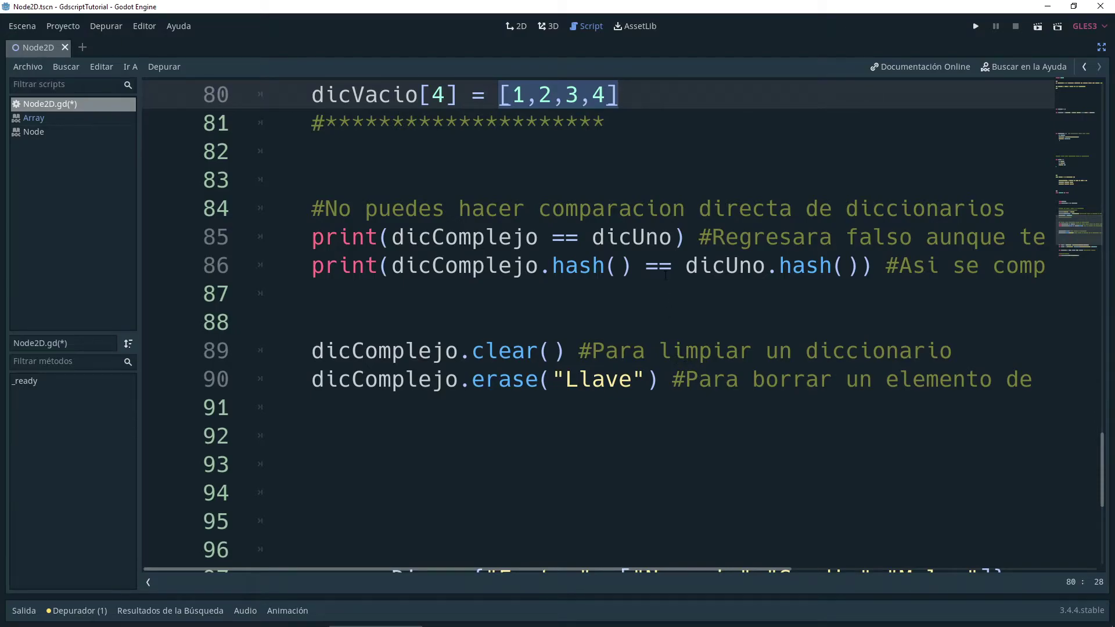
left_click(675, 237)
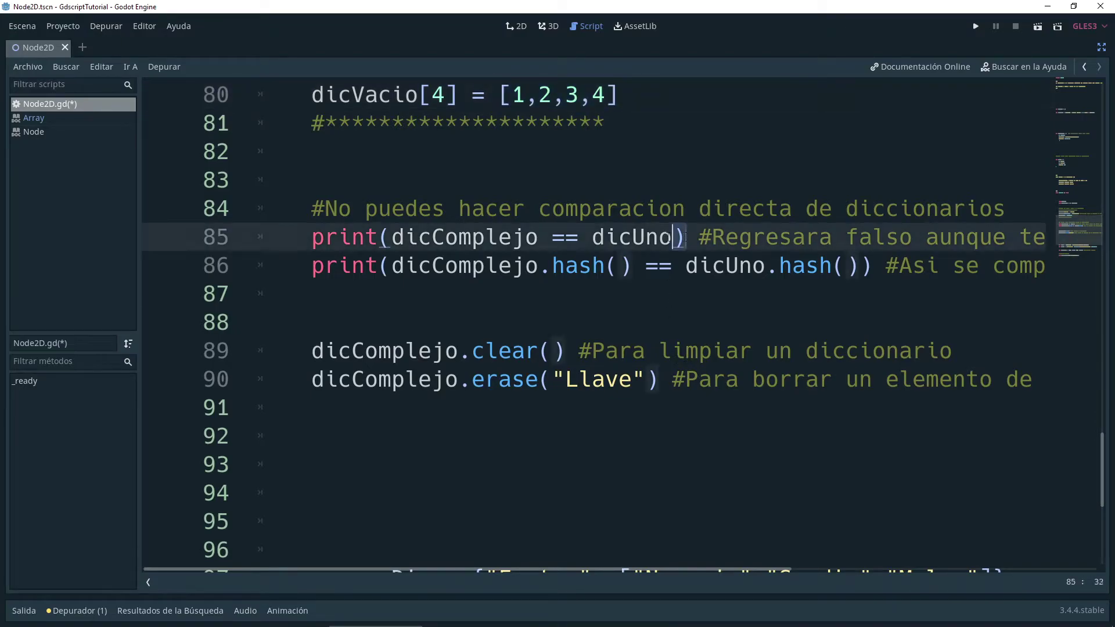
left_click_drag(675, 237, 391, 237)
double_click(409, 237)
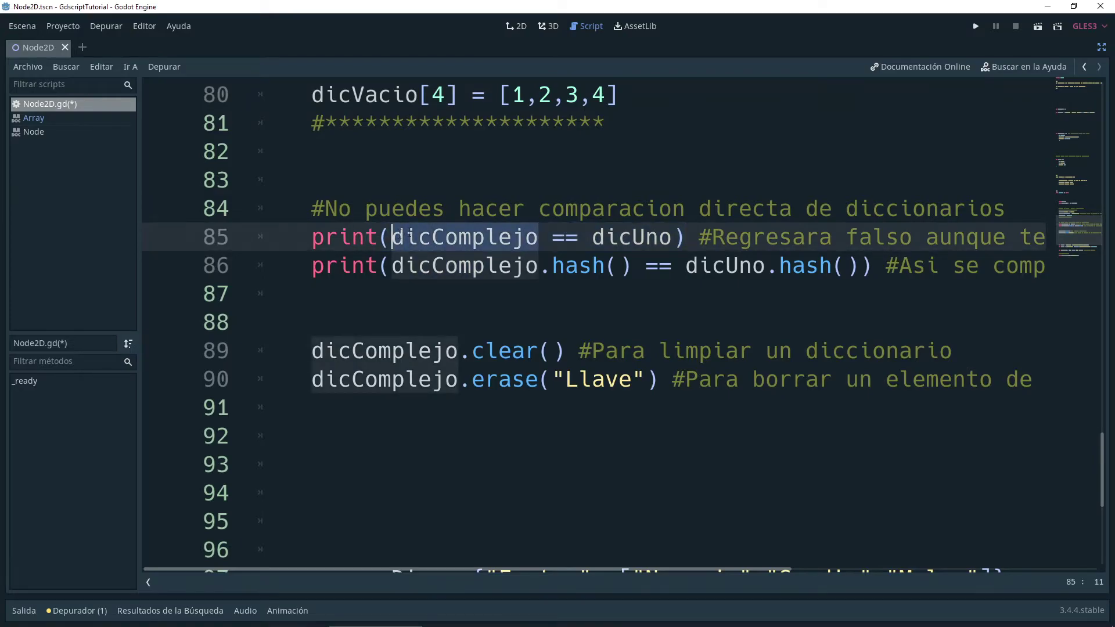
double_click(655, 236)
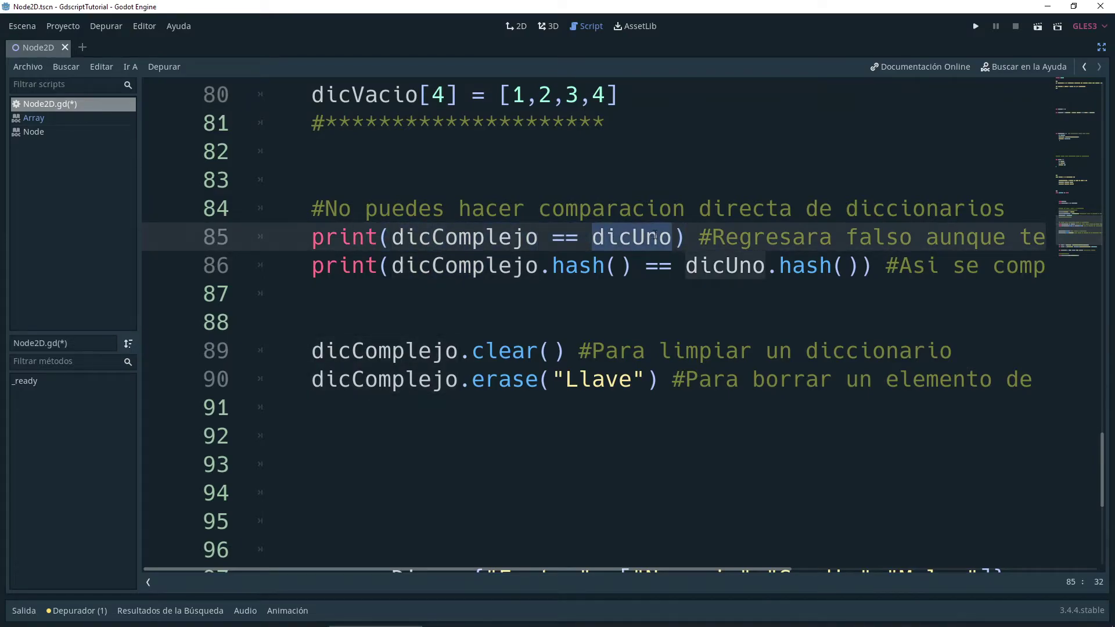
scroll(733, 291, "up", 1)
scroll(734, 292, "down", 1)
left_click(619, 237)
double_click(619, 237)
left_click_drag(632, 265, 554, 266)
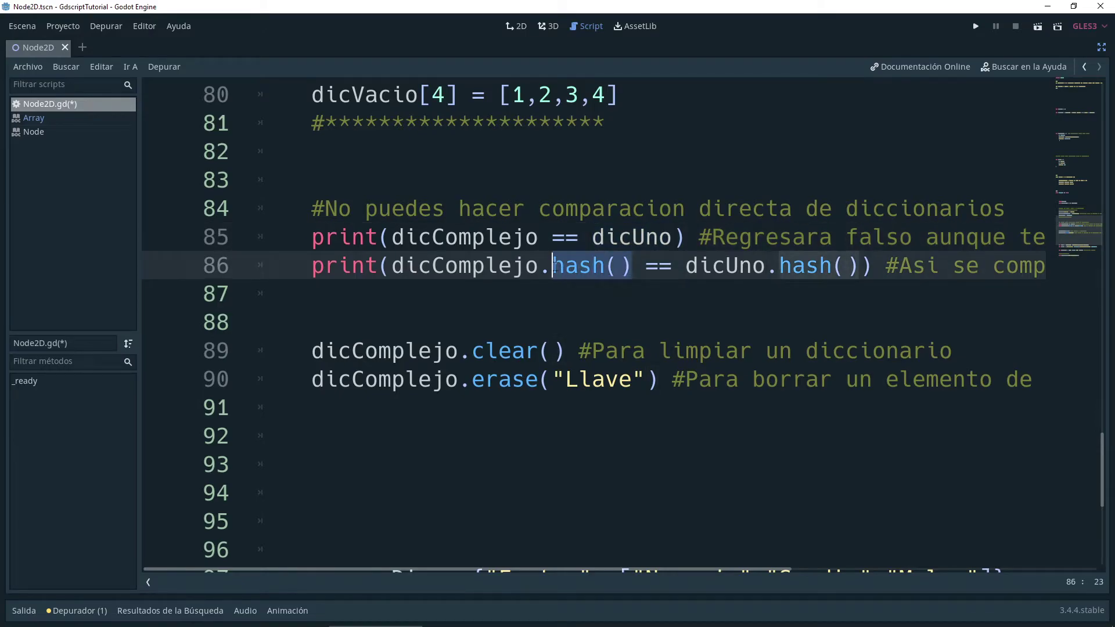
key("Left")
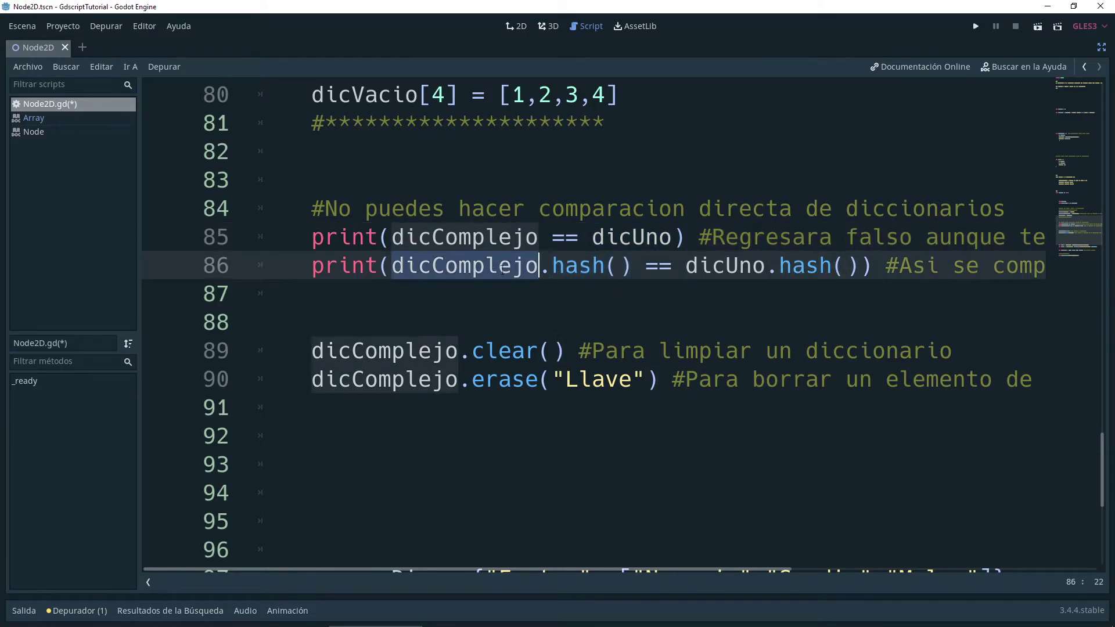
left_click(617, 266)
left_click(674, 266)
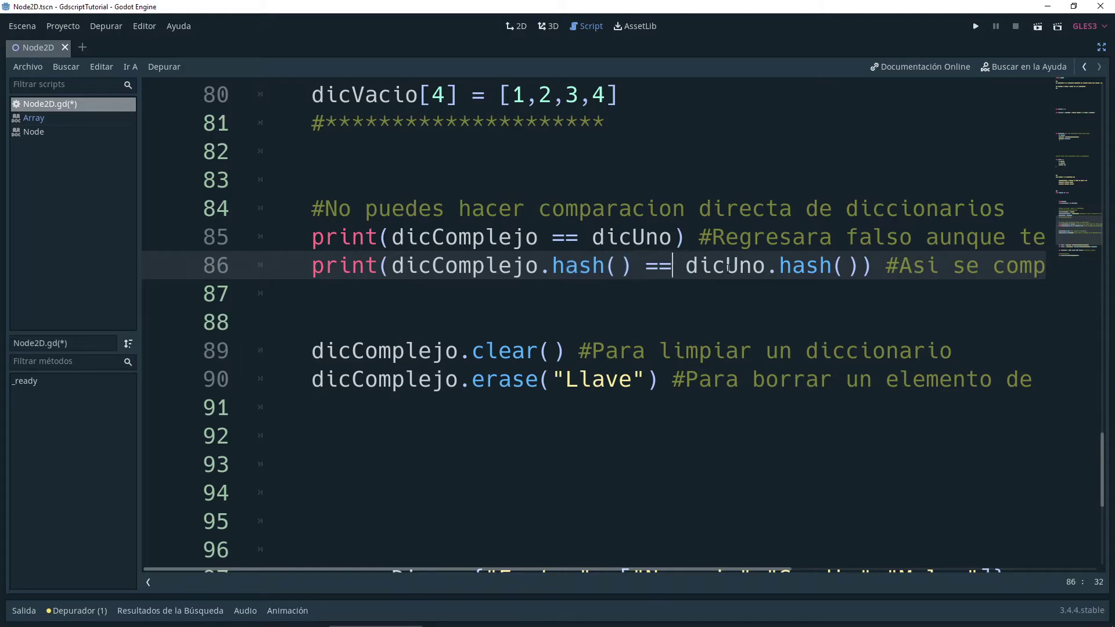
left_click_drag(727, 265, 766, 265)
left_click(792, 265)
left_click_drag(565, 349, 474, 351)
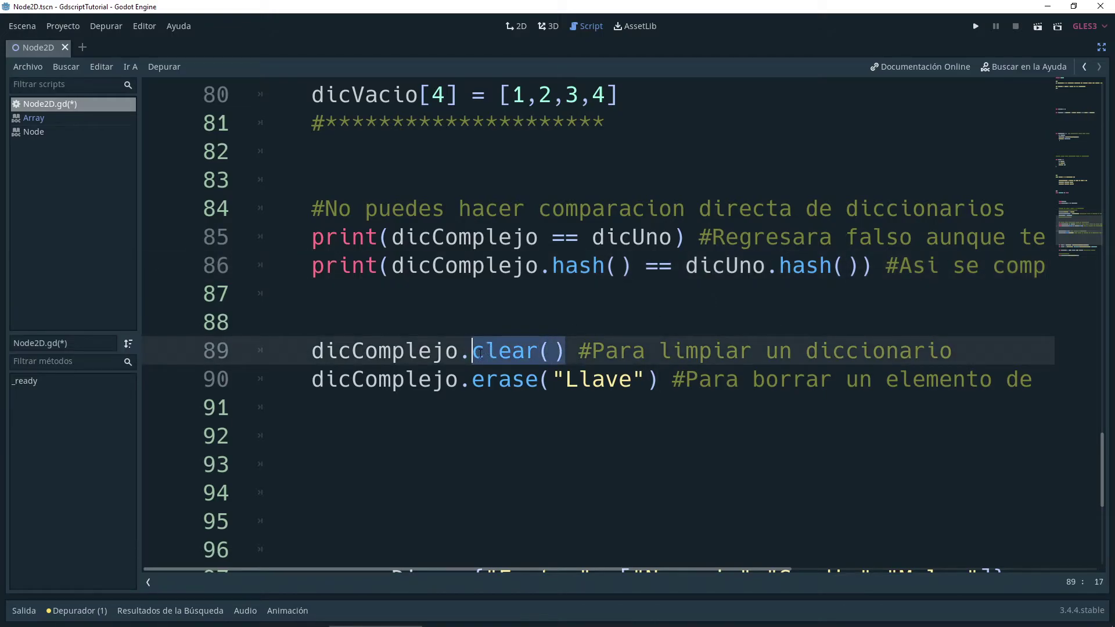
left_click_drag(472, 379, 540, 380)
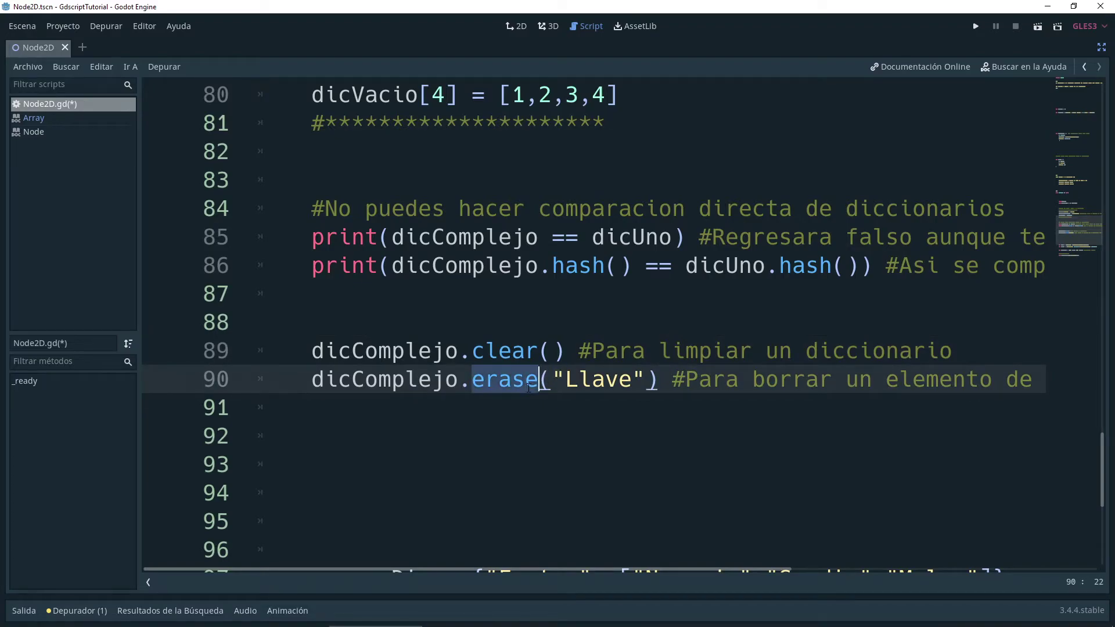
left_click_drag(567, 381, 620, 381)
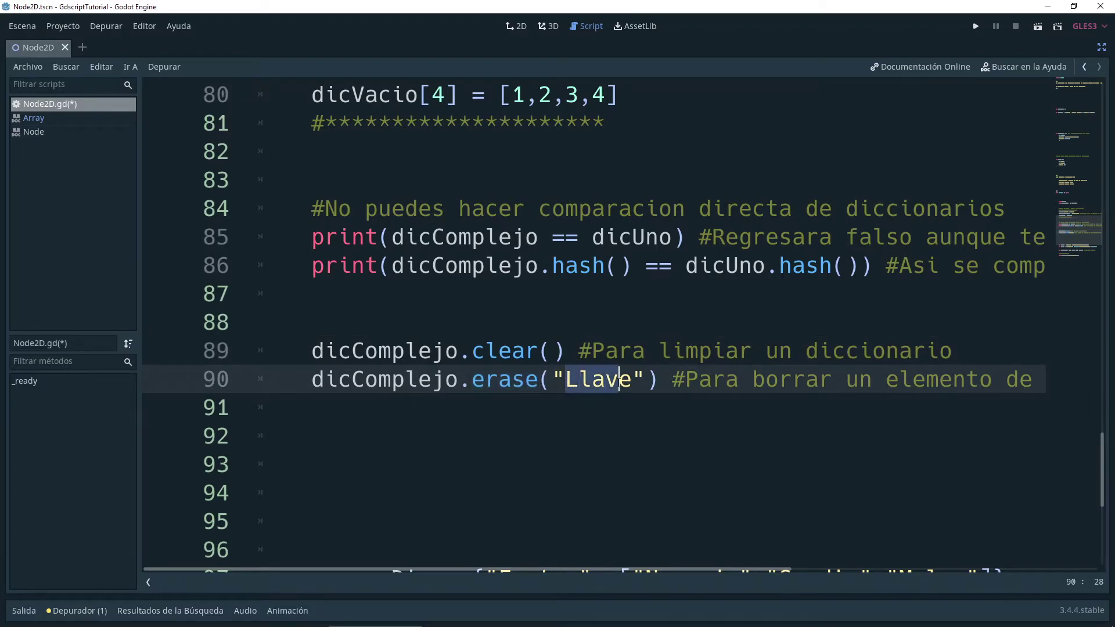
scroll(684, 389, "down", 3, "ctrl")
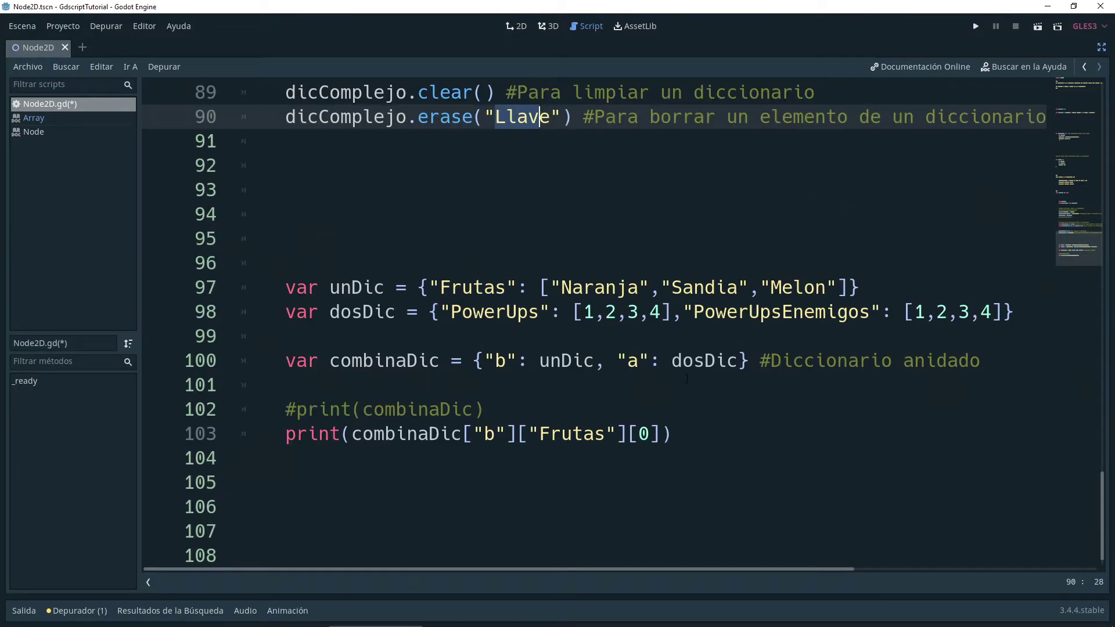
left_click_drag(686, 379, 403, 359)
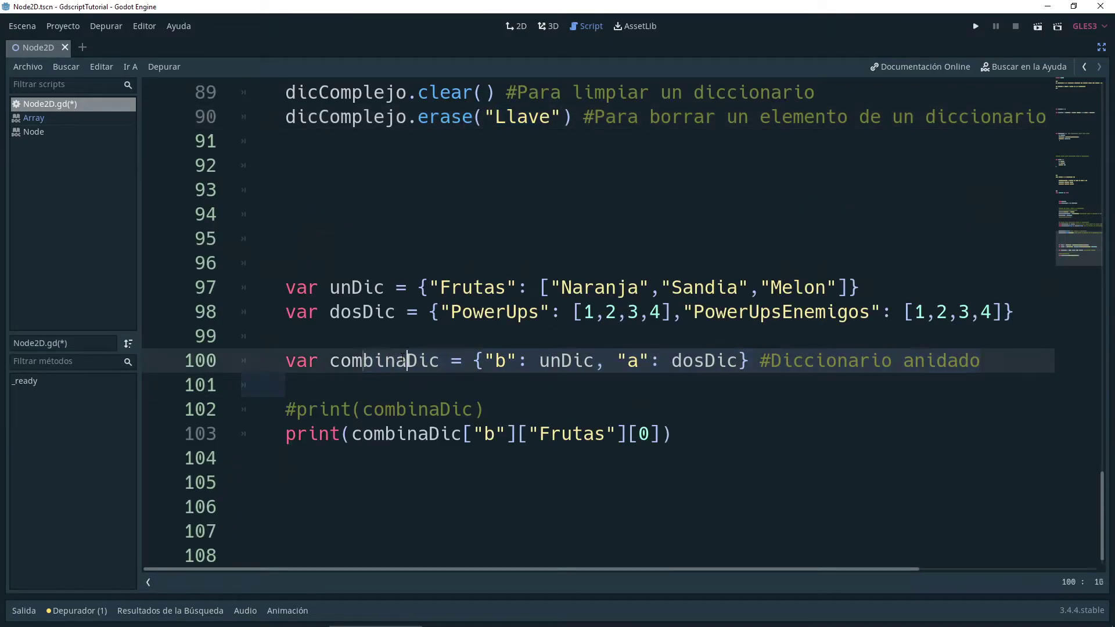
double_click(422, 360)
left_click_drag(331, 287, 374, 312)
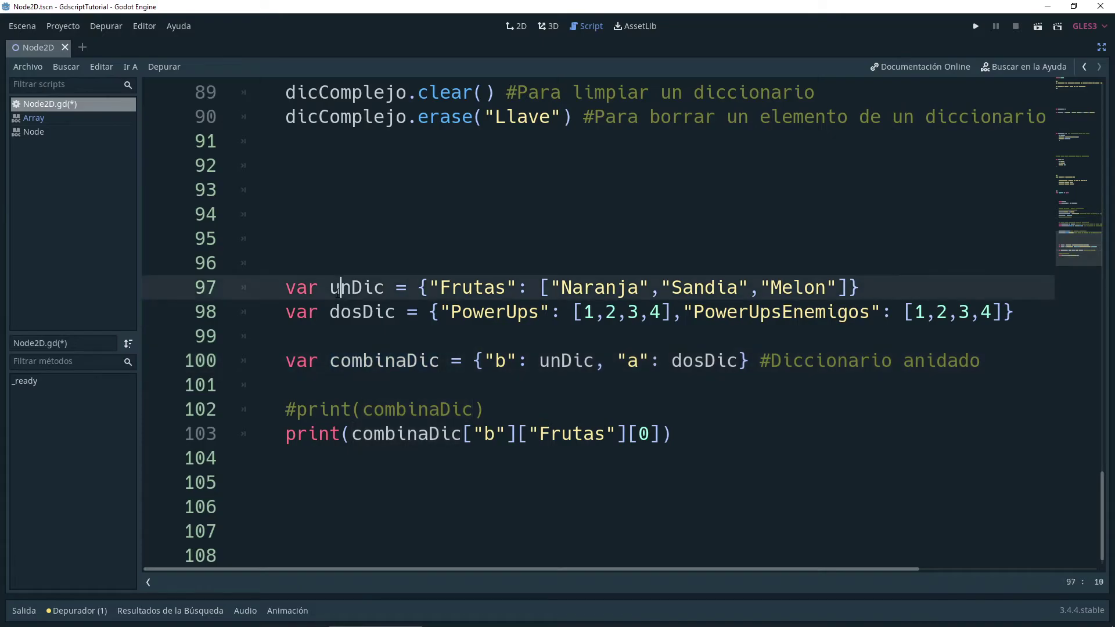
double_click(364, 287)
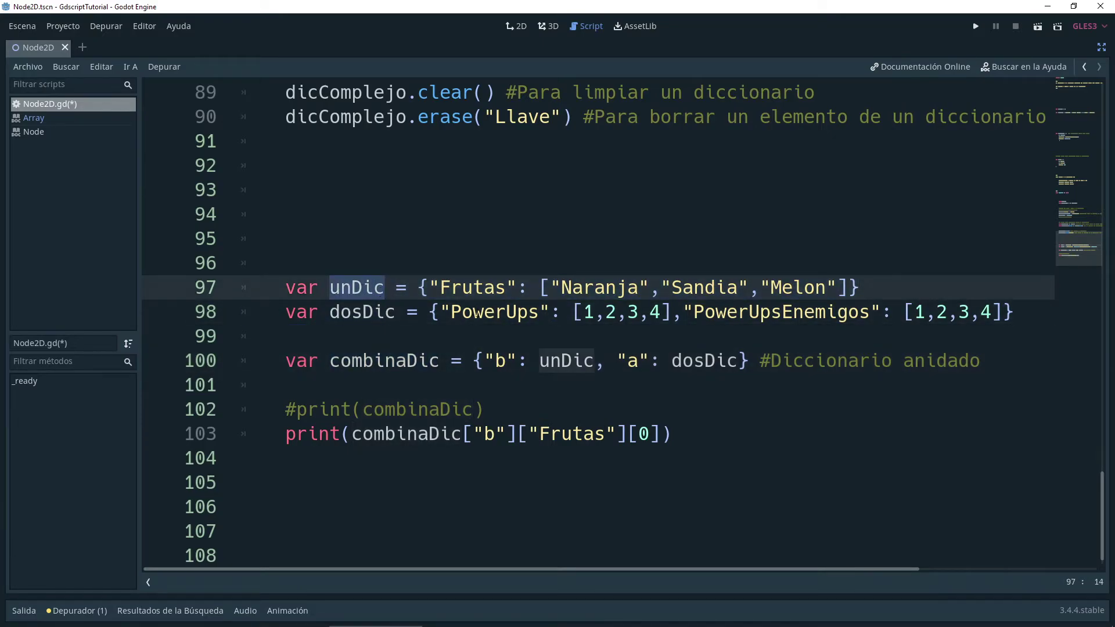
scroll(523, 308, "up", 1, "ctrl")
double_click(502, 302)
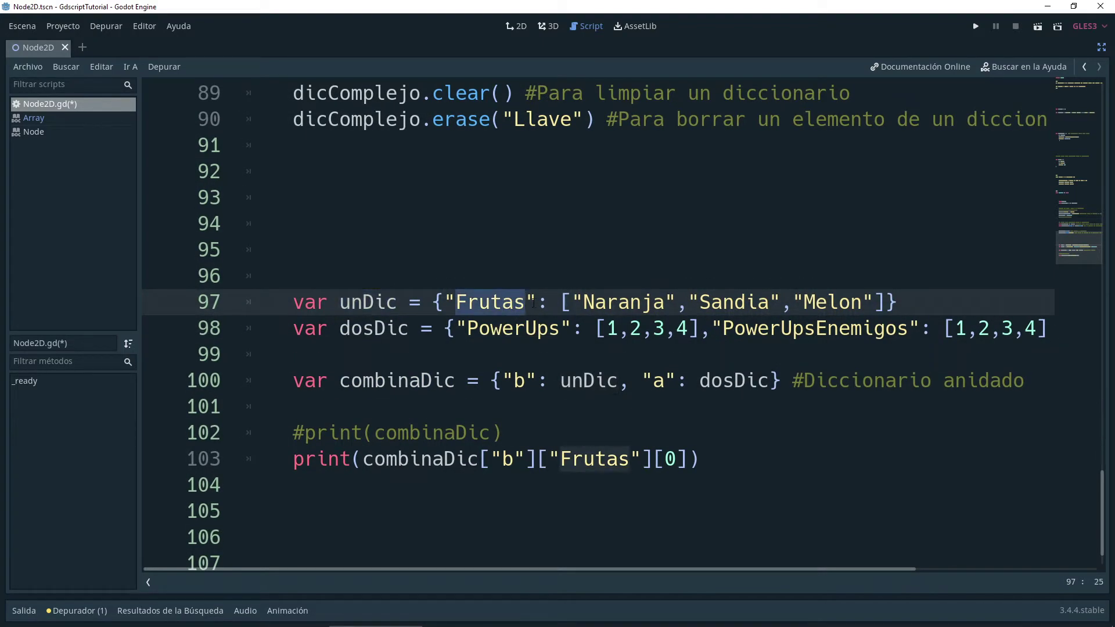
left_click_drag(583, 302, 862, 303)
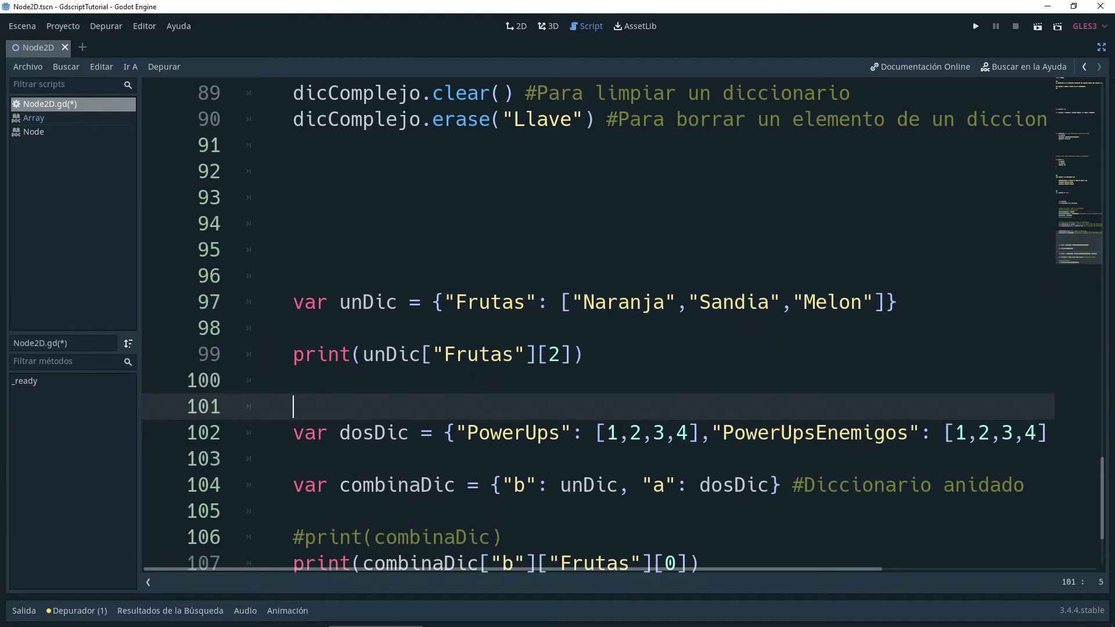
left_click(435, 379)
mouse_move(435, 379)
left_mouse_down()
mouse_move(494, 384)
mouse_move(480, 302)
left_mouse_up()
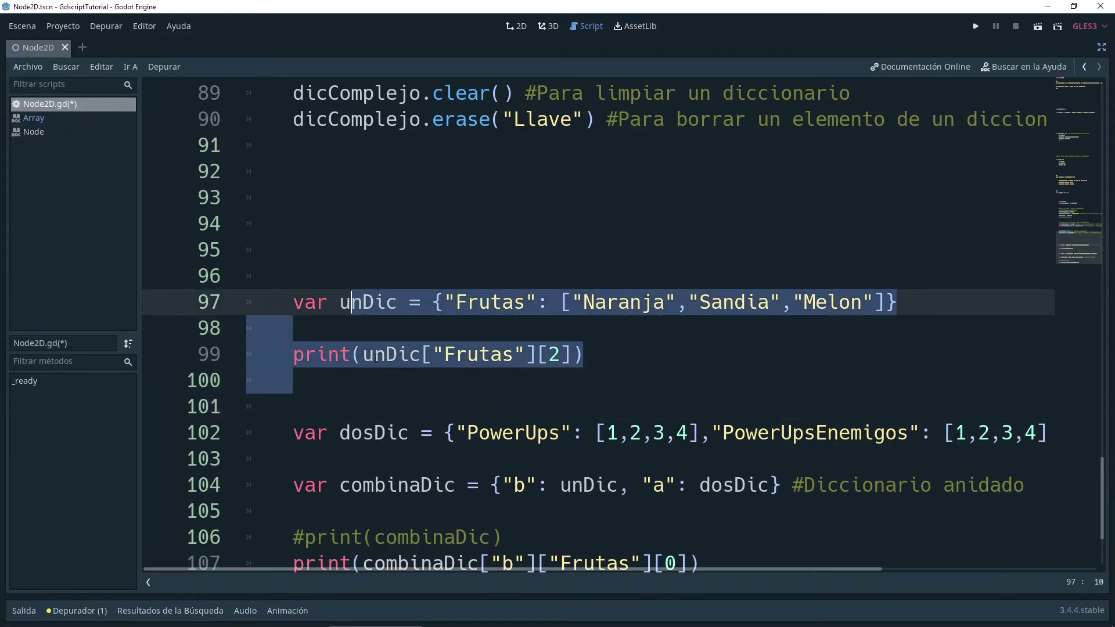
double_click(401, 355)
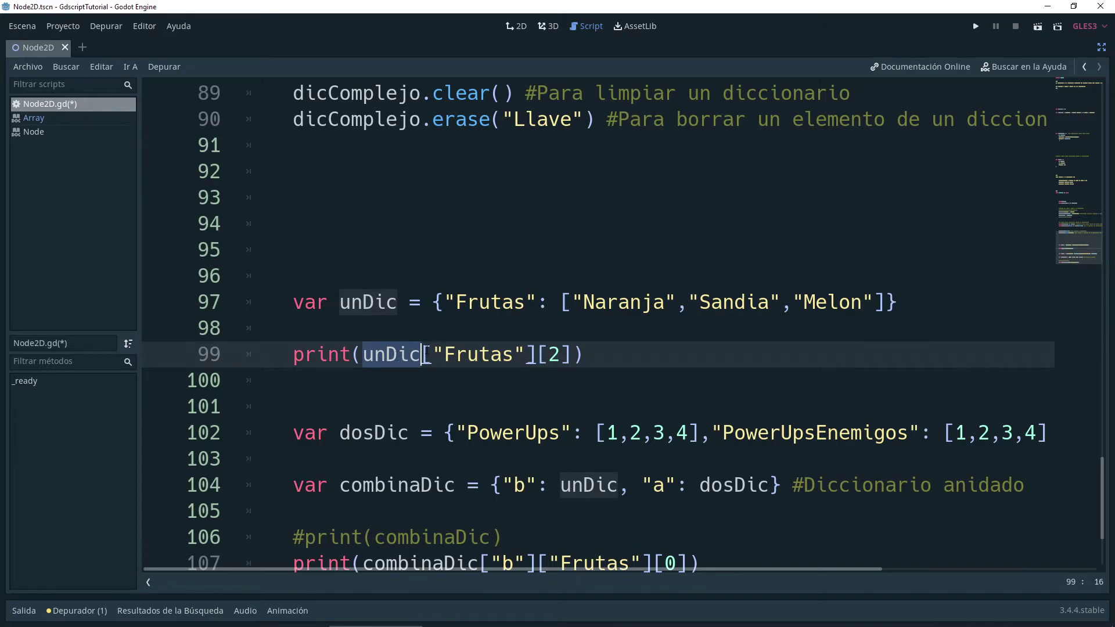
left_click_drag(439, 355, 561, 355)
left_click(561, 355)
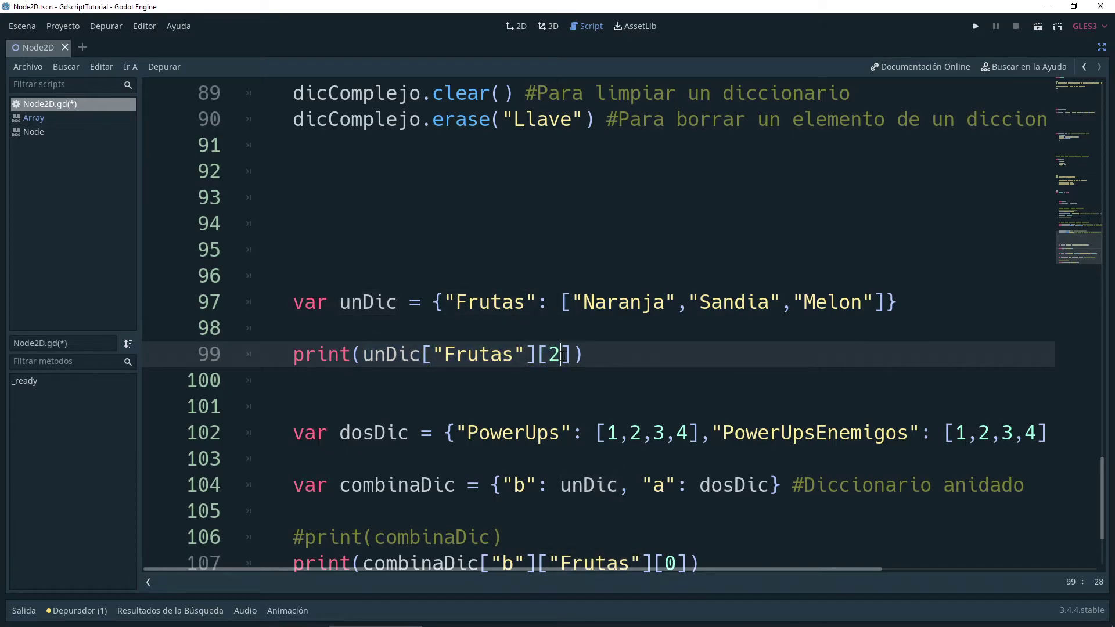
left_click(443, 355)
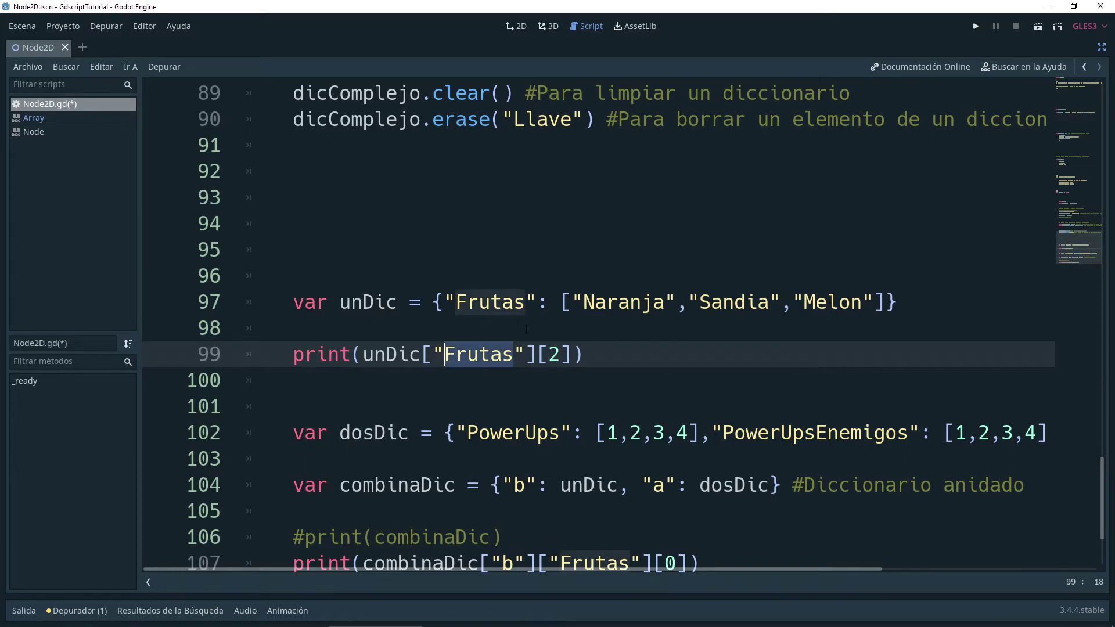
left_click(642, 302)
double_click(642, 302)
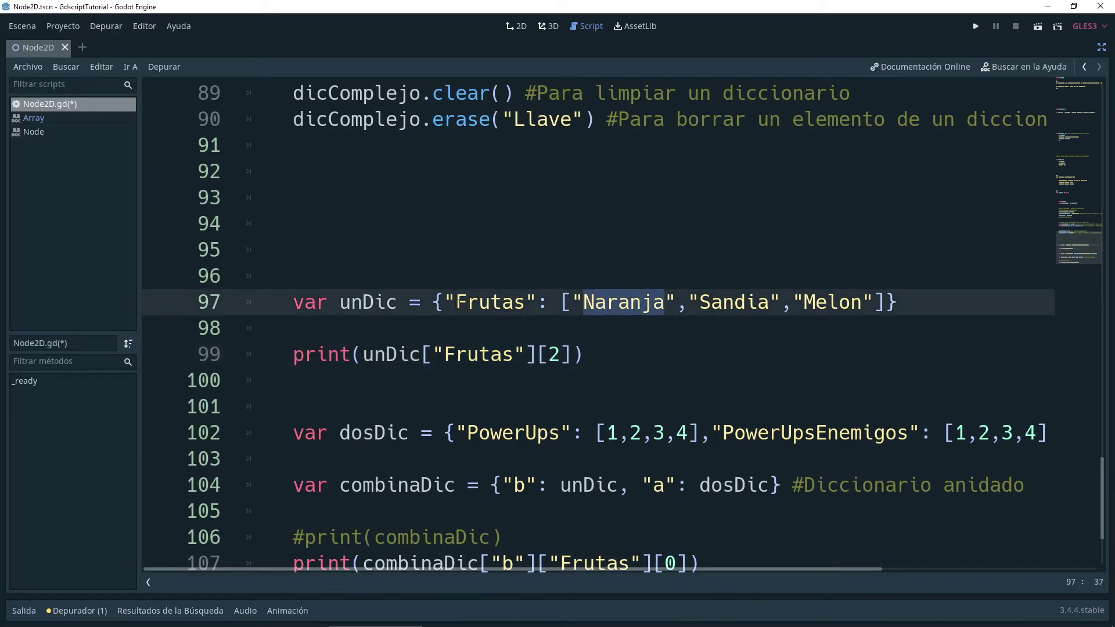
left_click(464, 302)
left_click(619, 302)
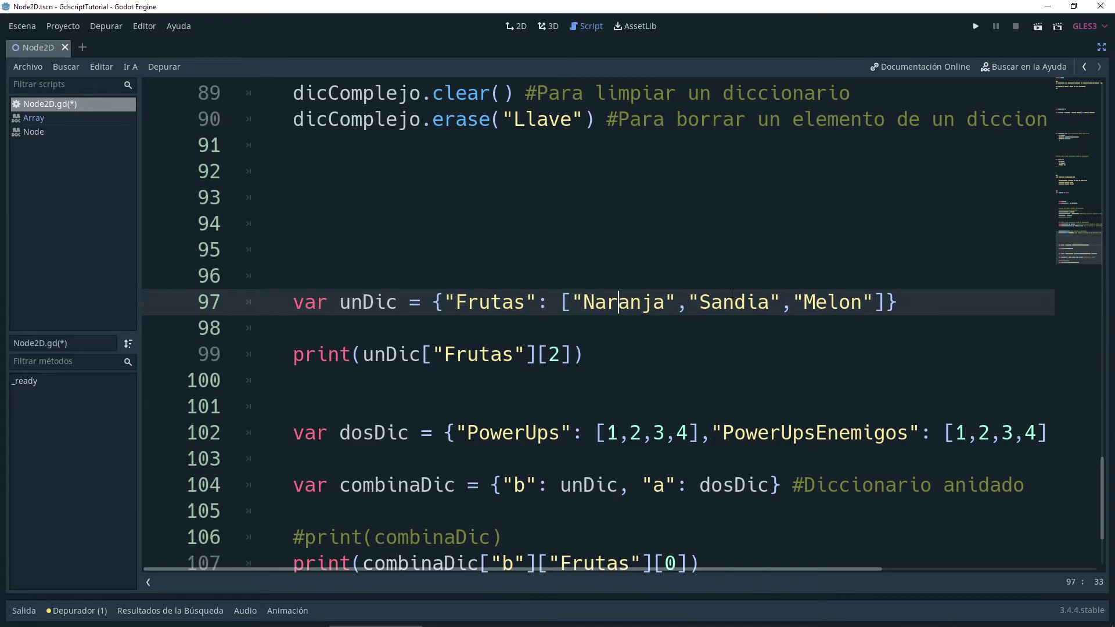
double_click(816, 302)
left_click_drag(583, 354, 294, 354)
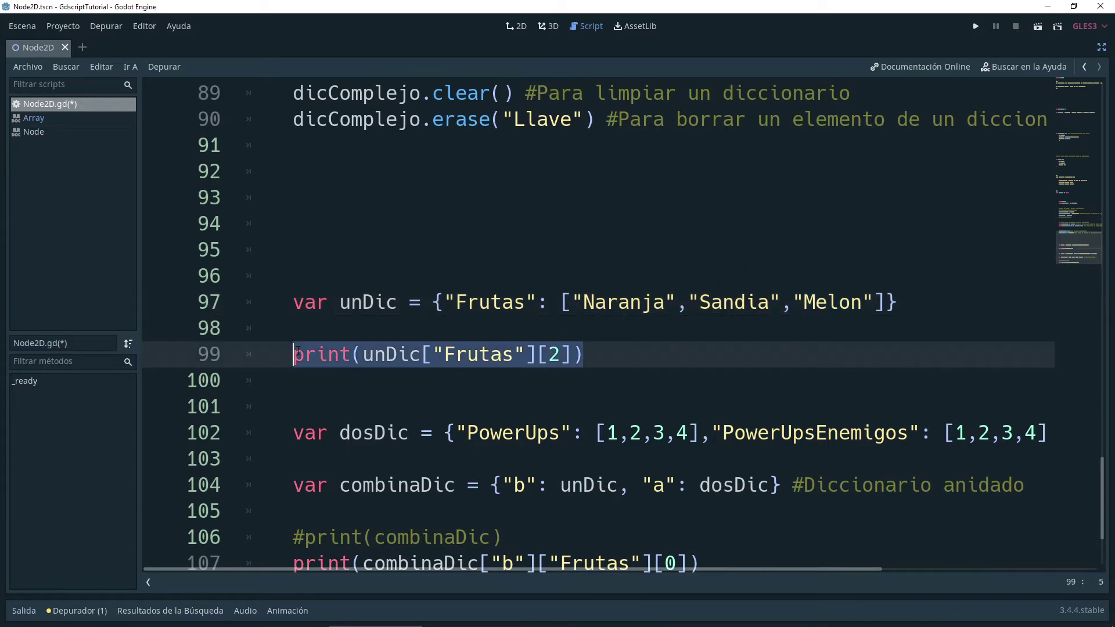
key("Delete")
key("ctrl+minus")
left_click_drag(328, 187, 372, 187)
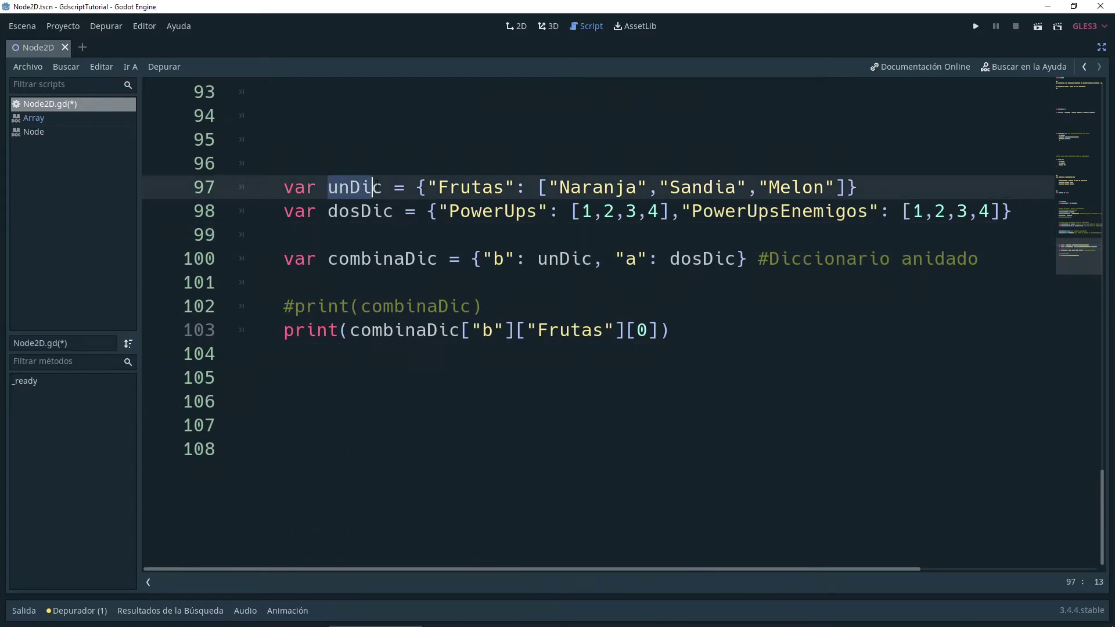
- Highlight combinaDic on line 100, showing key "b" holds the unDic dictionary from line 97
double_click(386, 210)
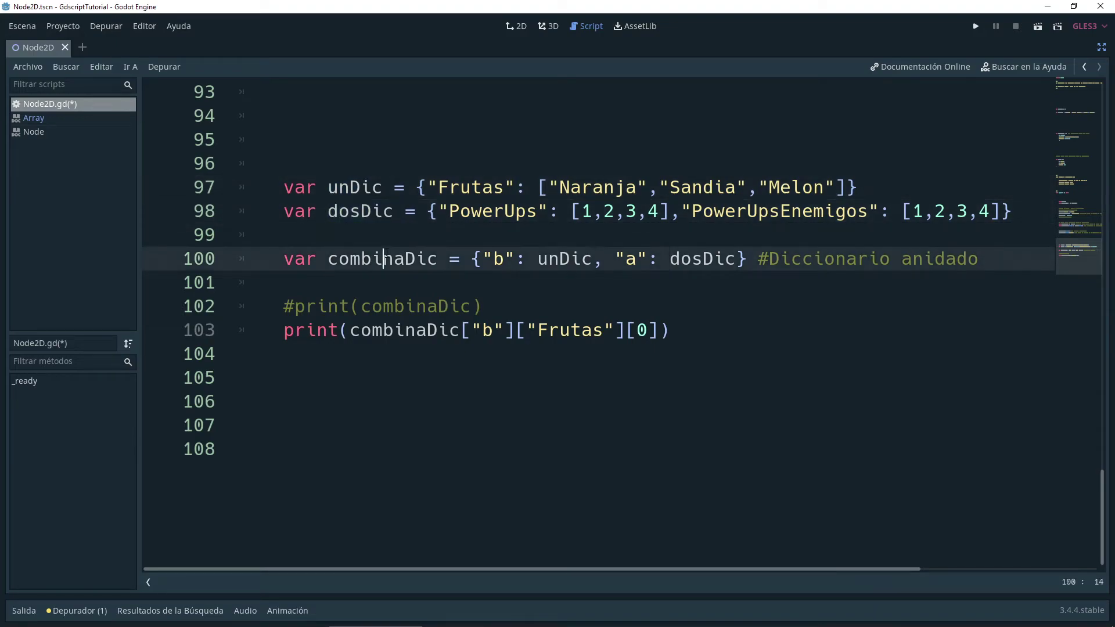
double_click(381, 258)
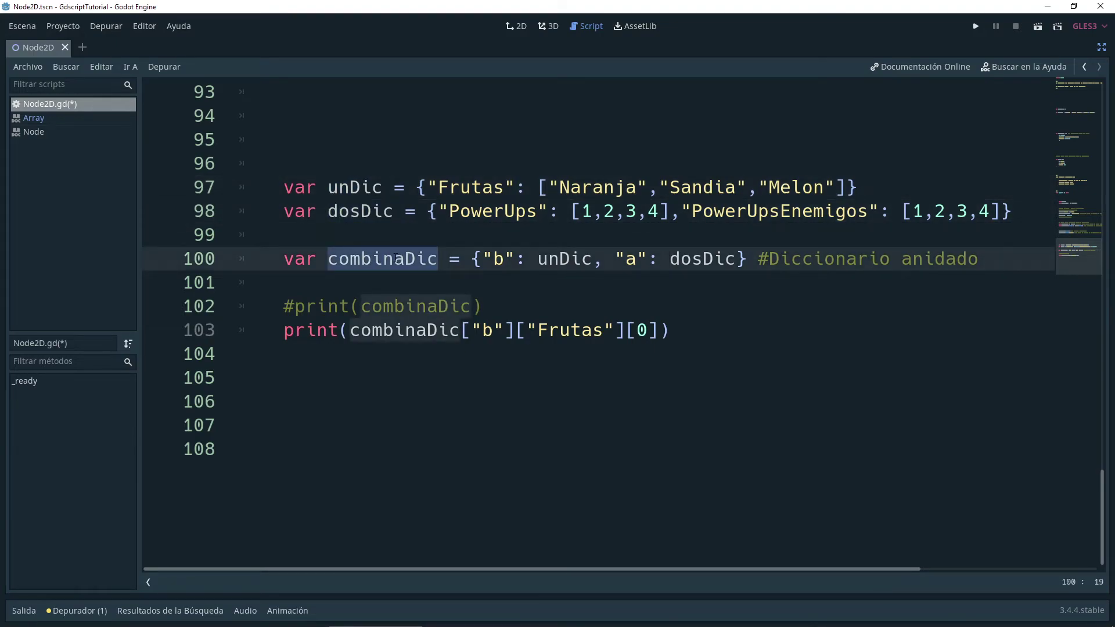
left_click_drag(511, 259, 494, 259)
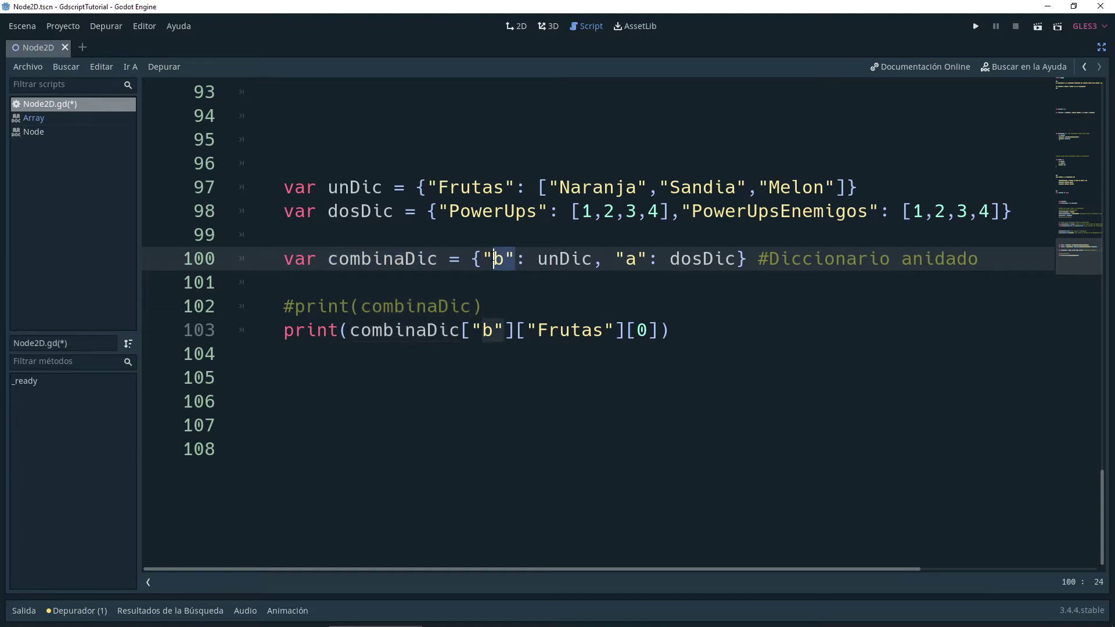
double_click(559, 259)
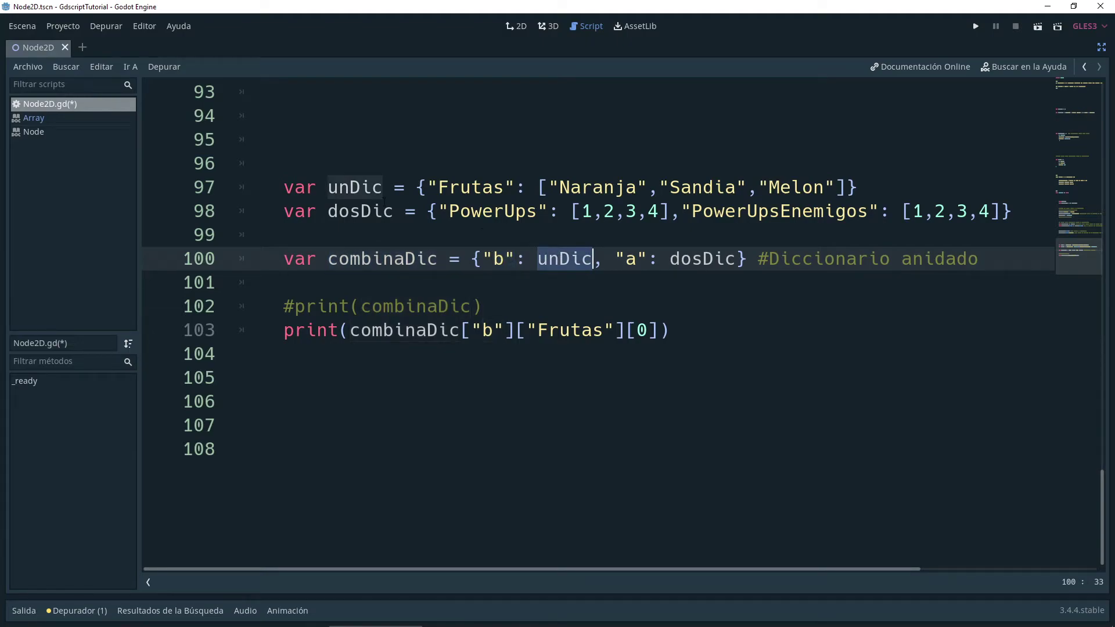
double_click(366, 187)
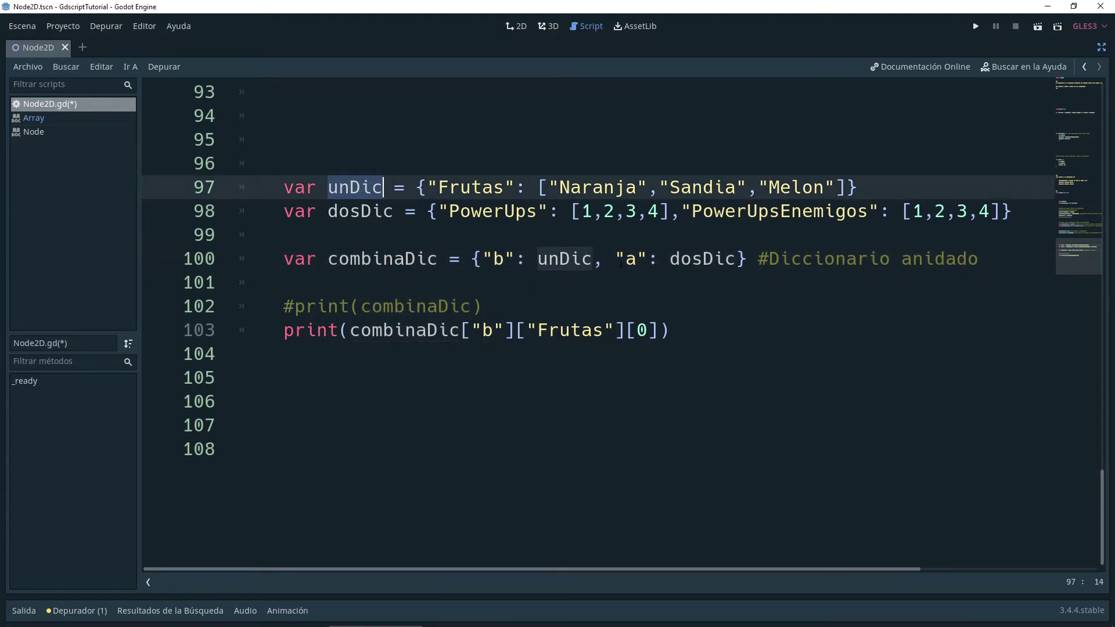
left_click(559, 259)
left_click_drag(482, 259, 516, 259)
double_click(562, 259)
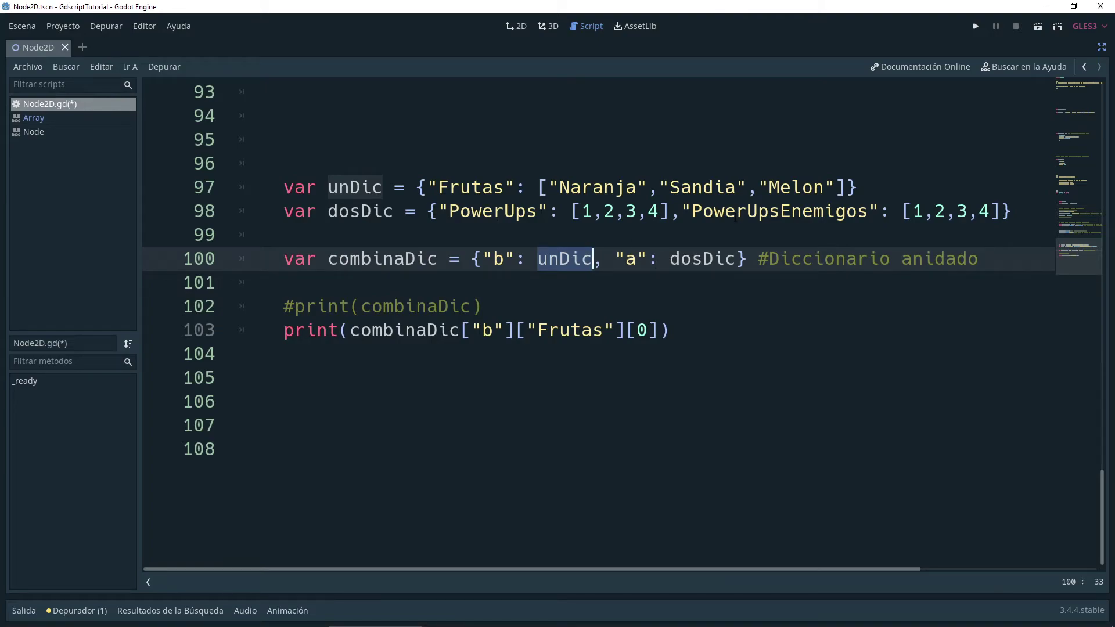
key("Down")
key("Down")
left_click(428, 259)
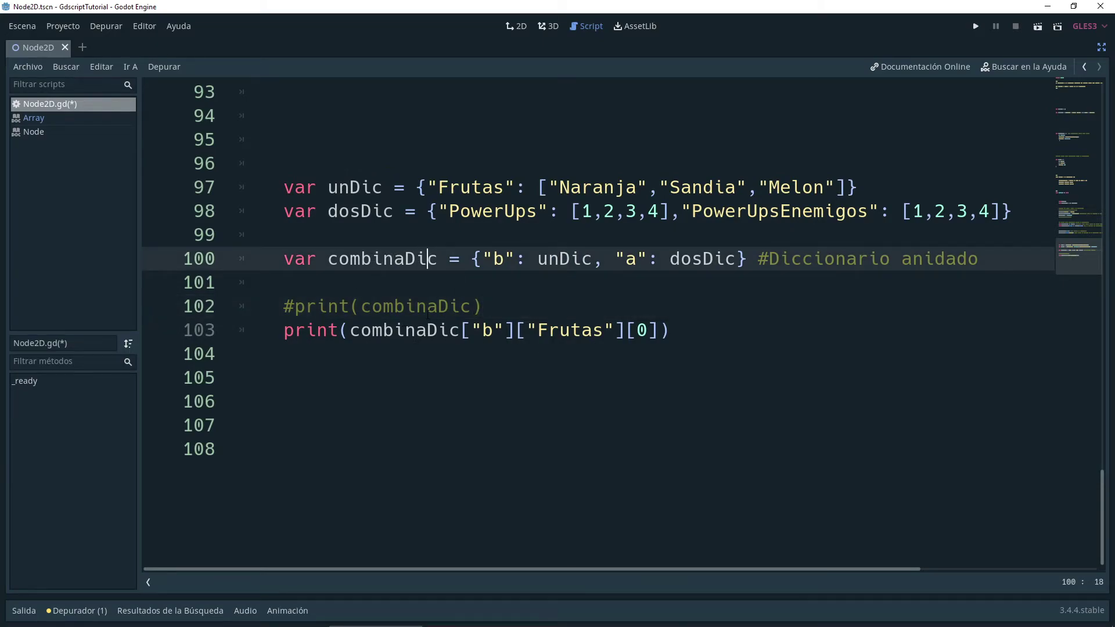
- Highlight combinaDic, the "b" key and the [0] index in the line 103 print
double_click(410, 331)
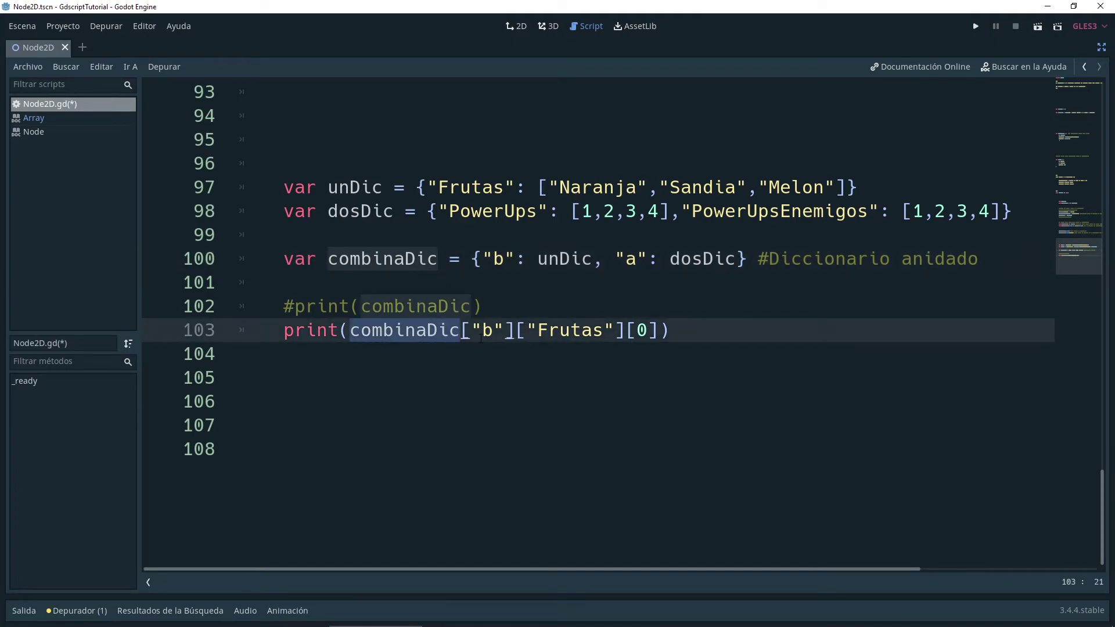
mouse_move(471, 331)
left_mouse_down()
mouse_move(604, 331)
mouse_move(528, 331)
left_mouse_up()
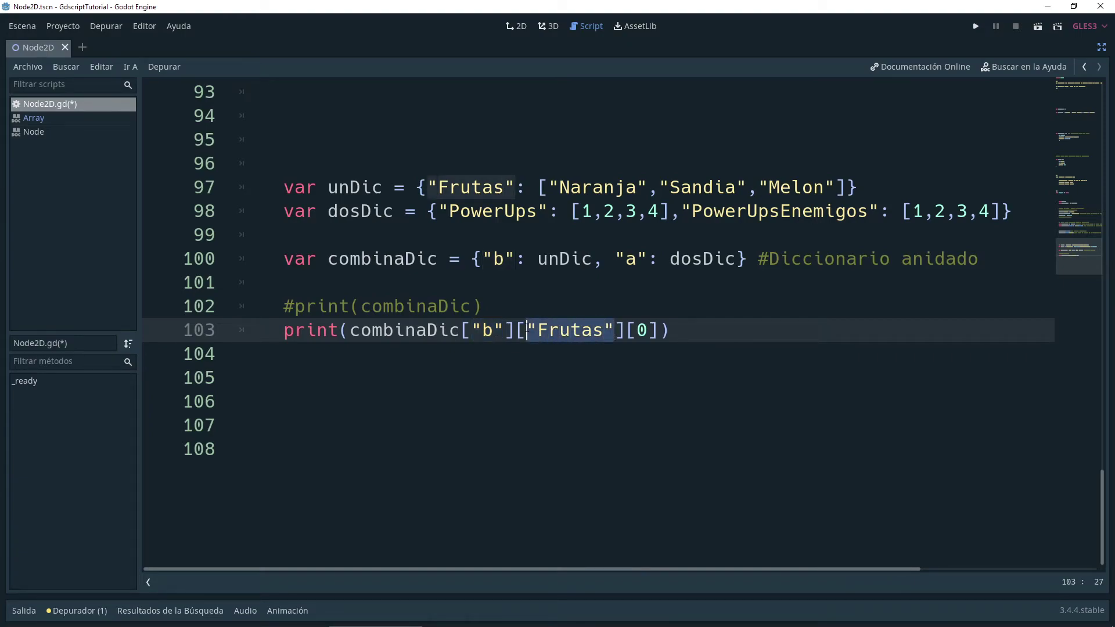
left_click_drag(617, 330, 658, 330)
left_click(637, 330)
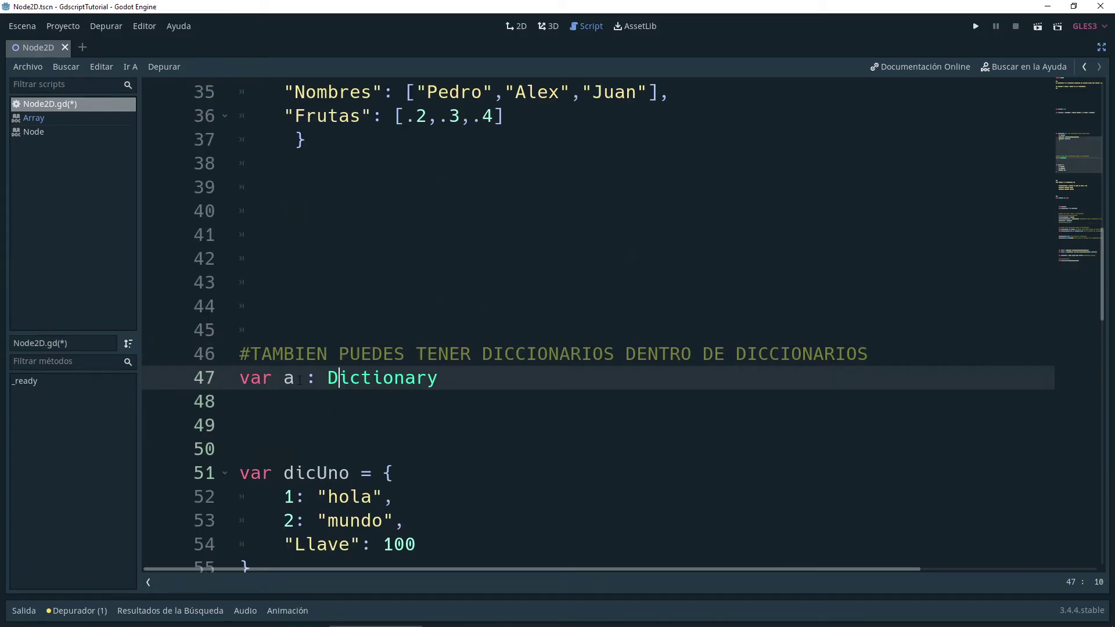
- Open the Dictionary help page, scroll through its Métodos list, then switch to the 2D and 3D workspaces
left_click(366, 380, "ctrl")
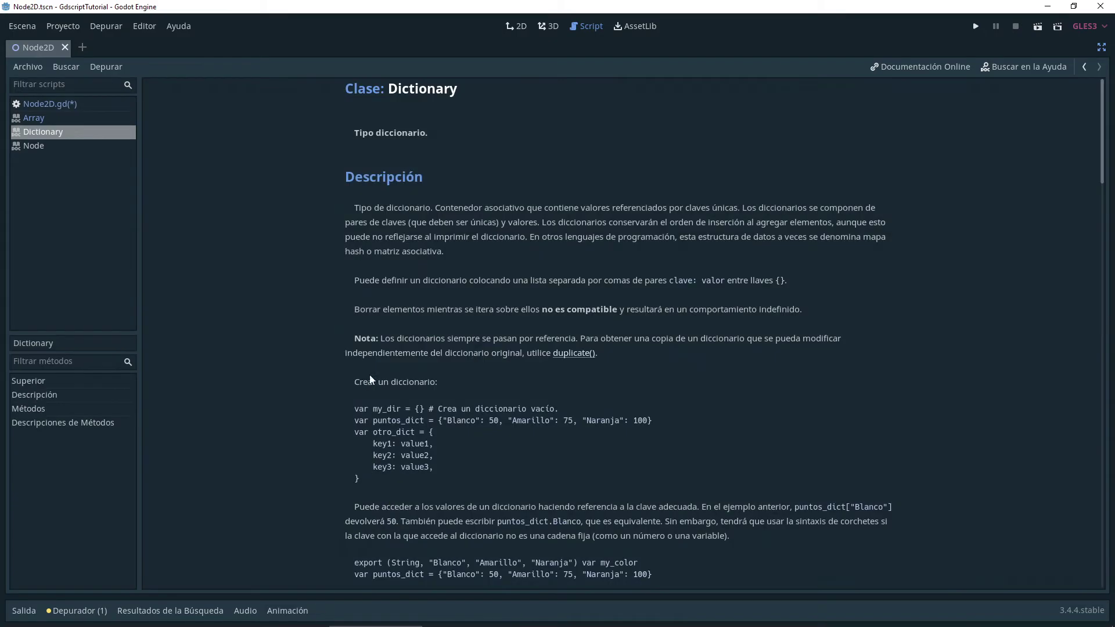
scroll(499, 260, "down", 3)
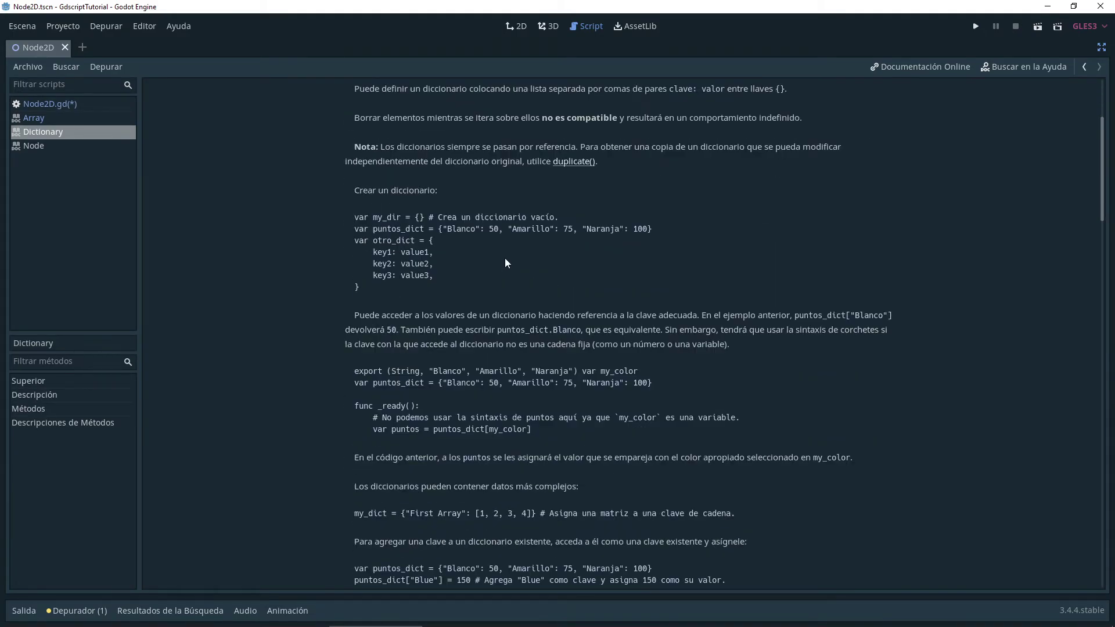
scroll(651, 293, "down", 5)
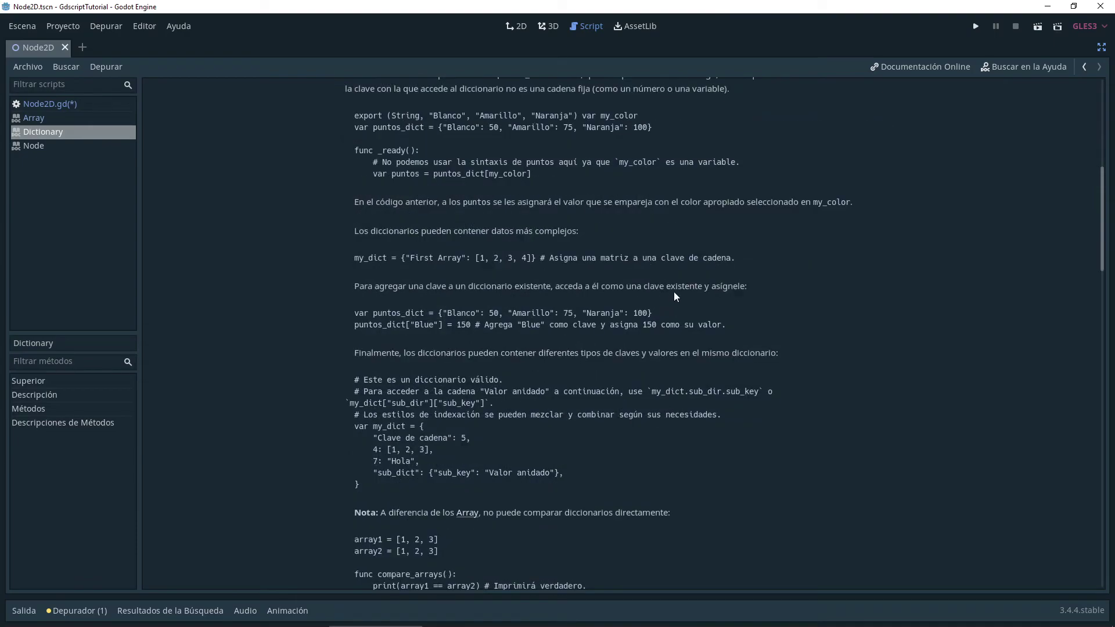
scroll(697, 306, "down", 3)
scroll(720, 325, "down", 4)
scroll(733, 338, "down", 2)
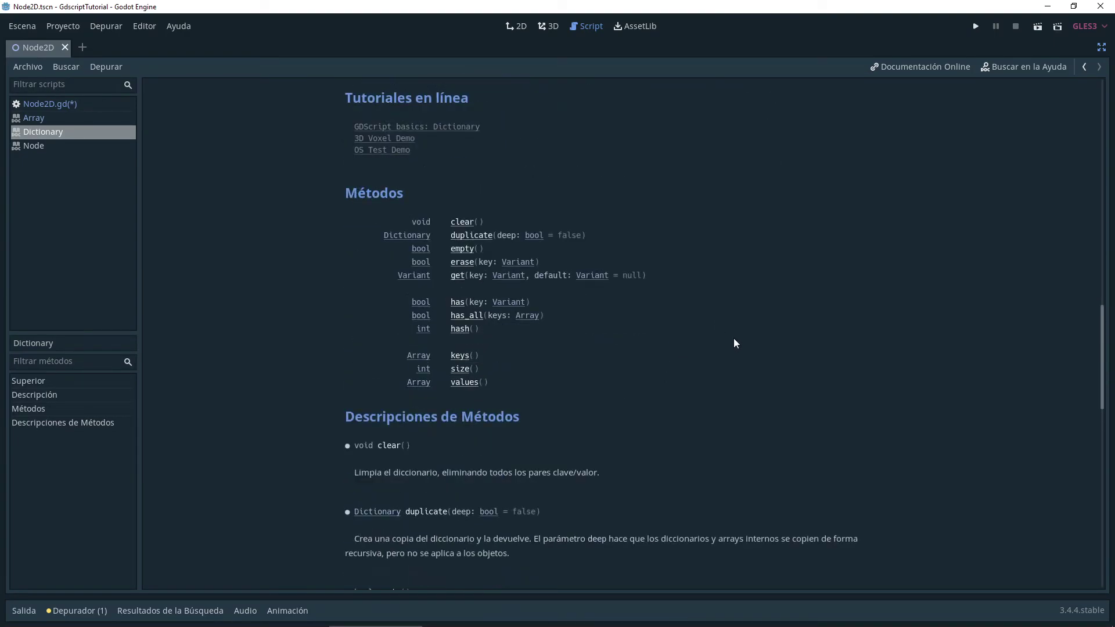
scroll(736, 340, "down", 4)
scroll(736, 342, "down", 3)
scroll(740, 345, "down", 3)
scroll(742, 347, "down", 3)
scroll(748, 347, "down", 2)
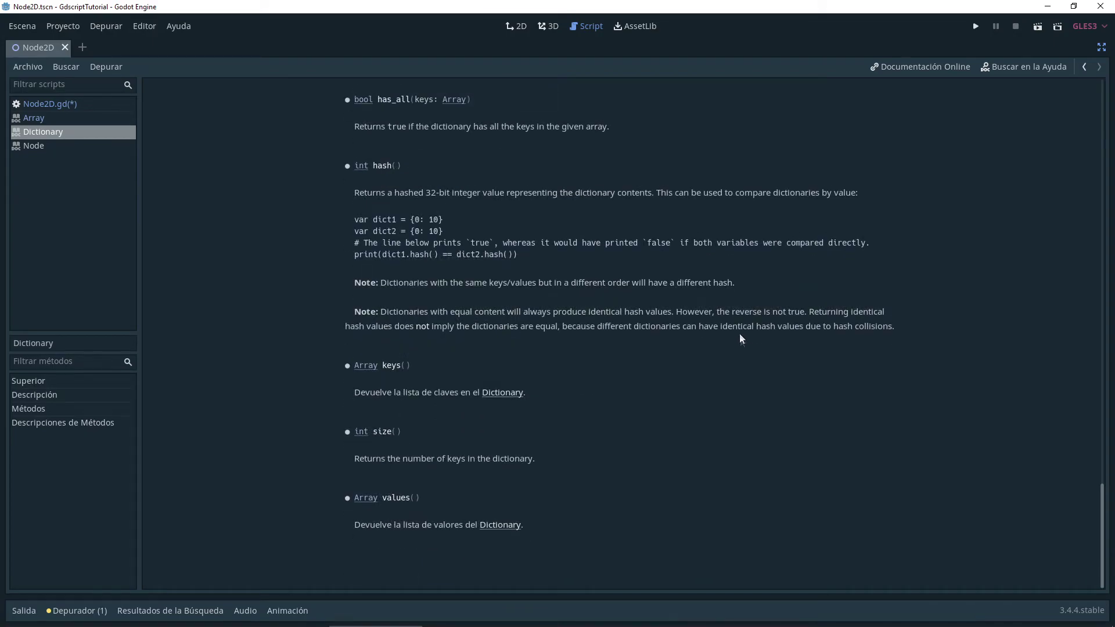
left_click(523, 29)
left_click(554, 26)
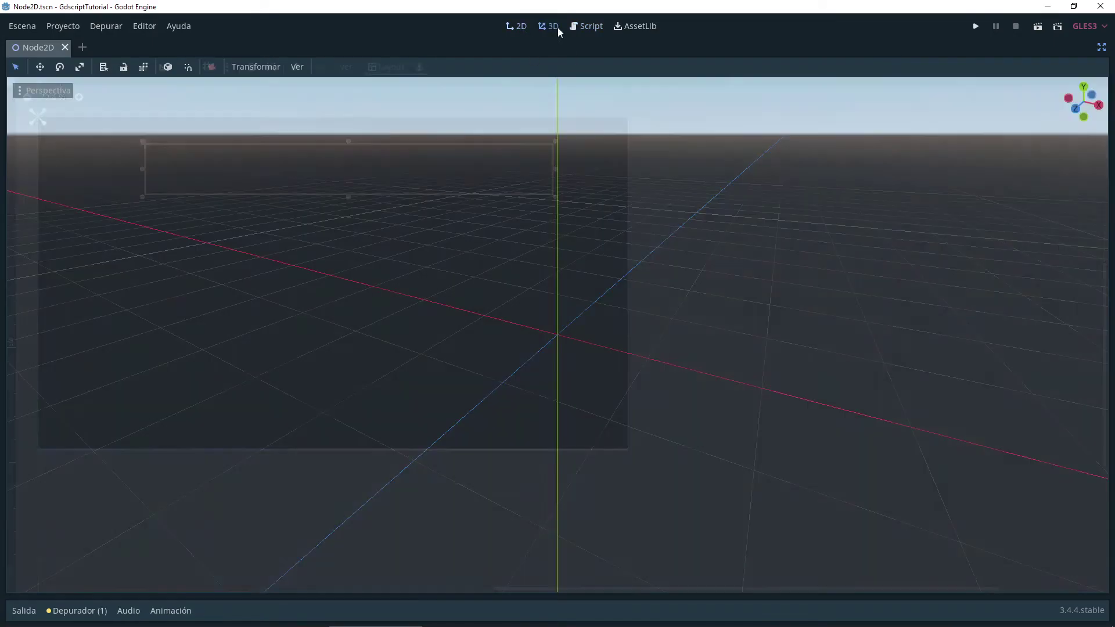
- Return to the script and highlight combinaDic, has and llaveRoja in the line 73 check
left_click(586, 30)
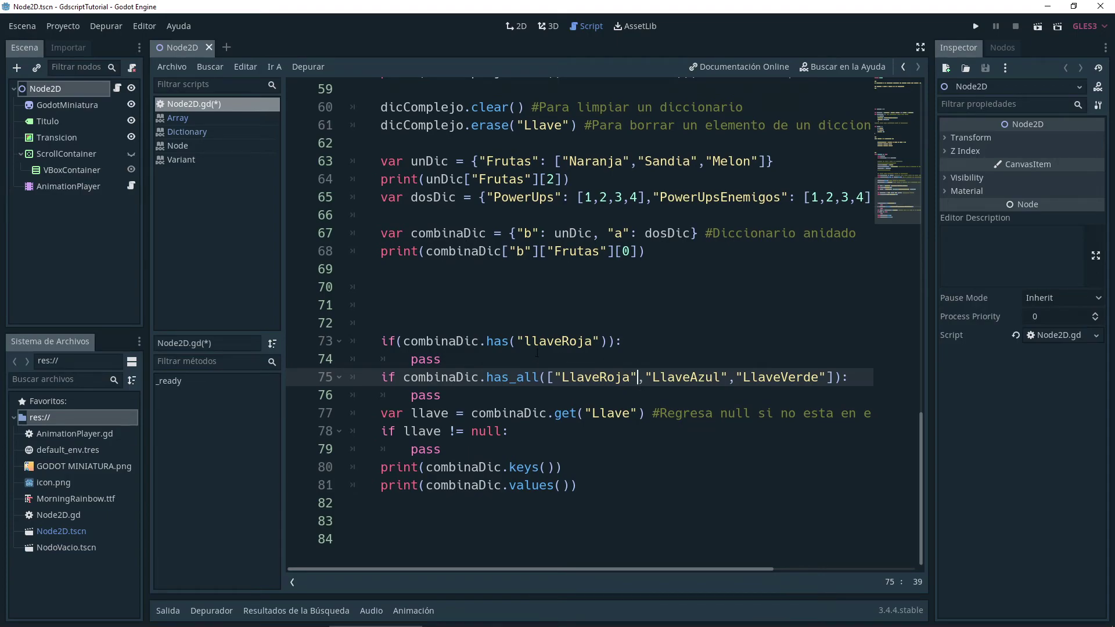
double_click(558, 341)
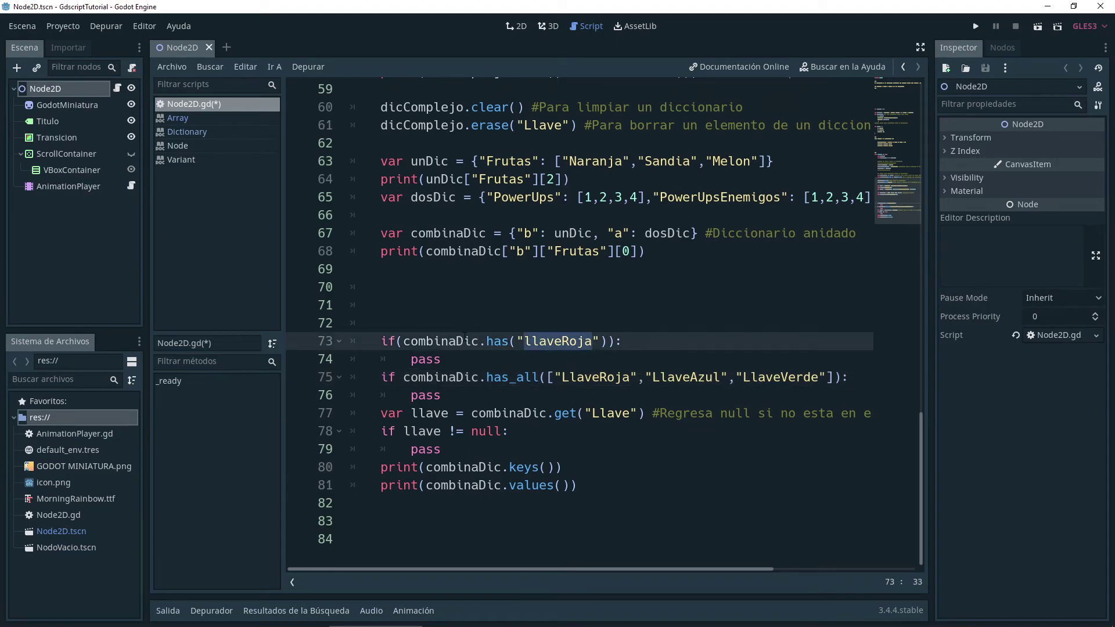
double_click(495, 344)
scroll(506, 357, "up", 1, "ctrl")
scroll(517, 353, "up", 2, "ctrl")
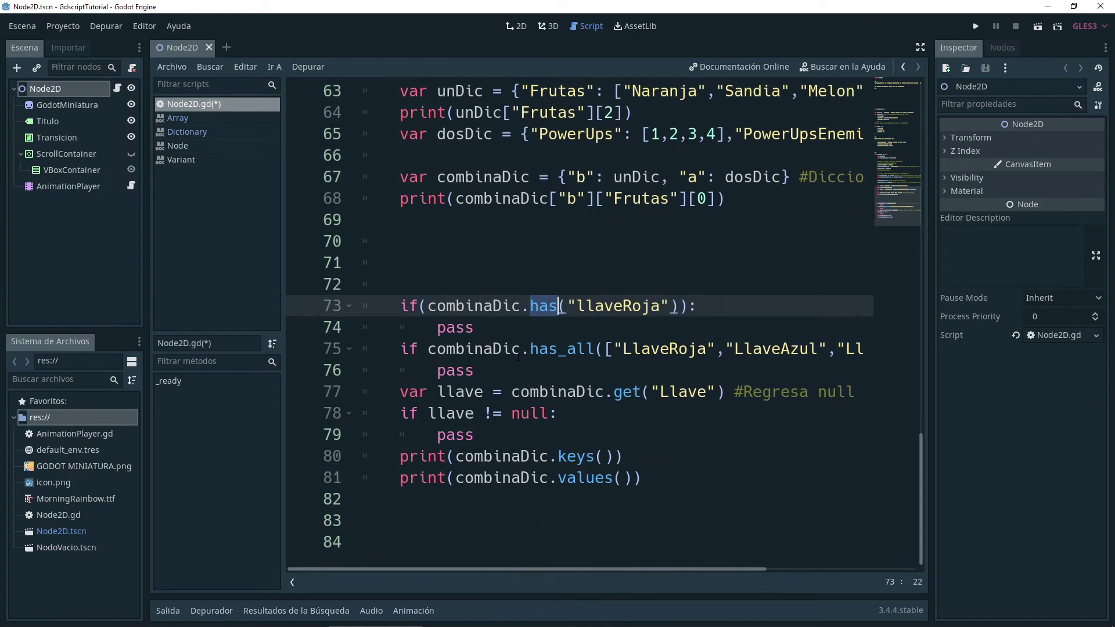
scroll(529, 348, "up", 1, "ctrl")
scroll(544, 344, "up", 1, "ctrl")
scroll(544, 344, "up", 1)
double_click(551, 307)
double_click(587, 306)
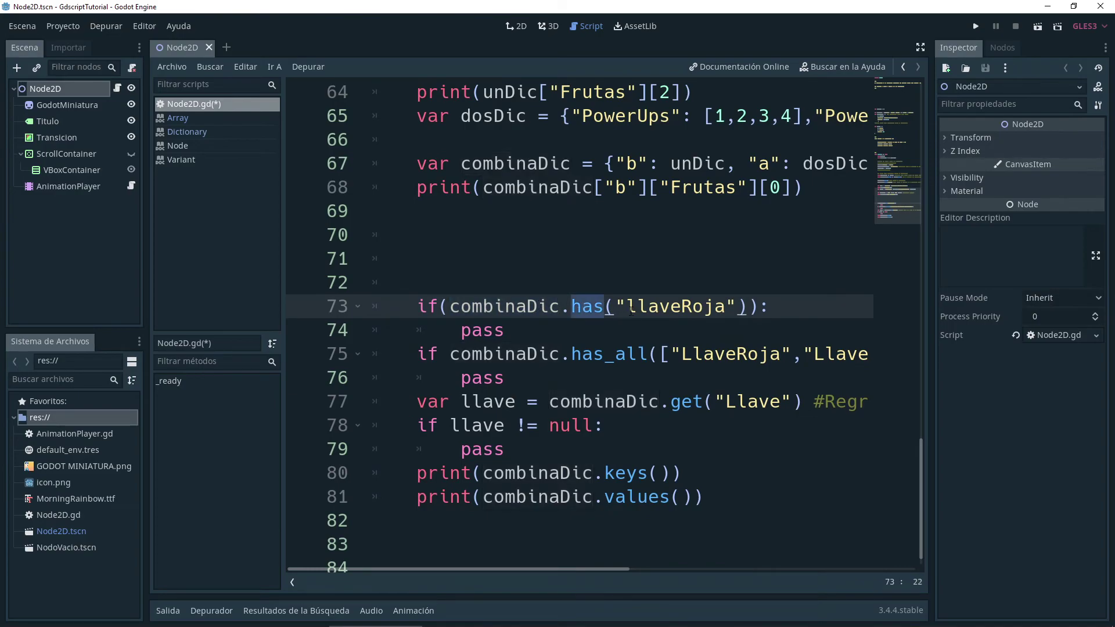
left_click_drag(627, 306, 725, 306)
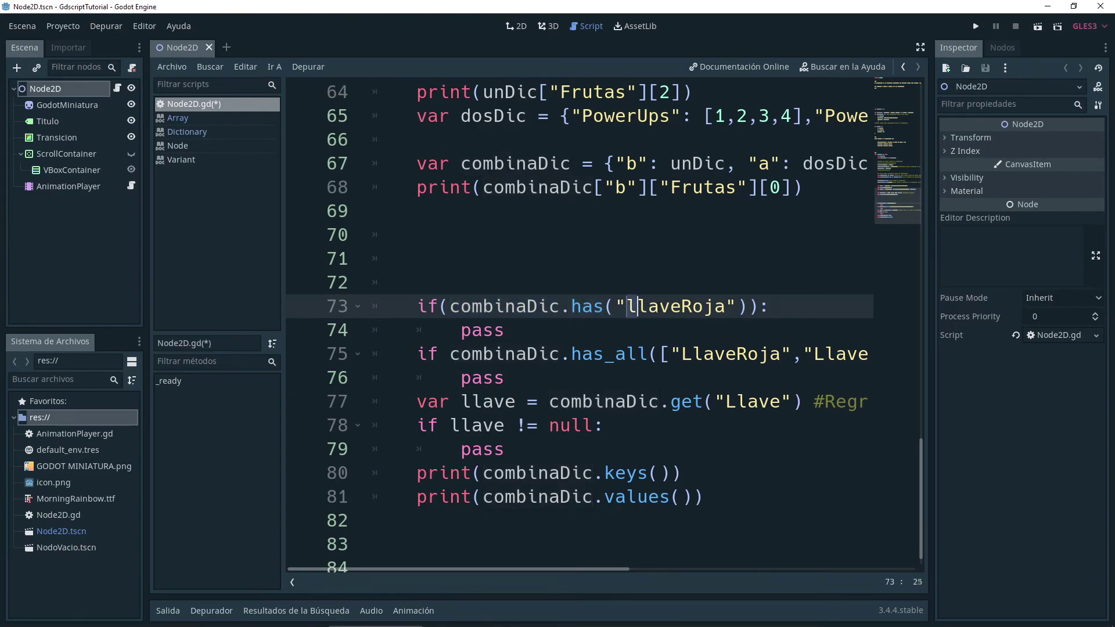
left_click(745, 317)
- Highlight the has_all line and its LlaveRoja and LlaveAzul keys on line 75
left_click_drag(569, 572, 577, 572)
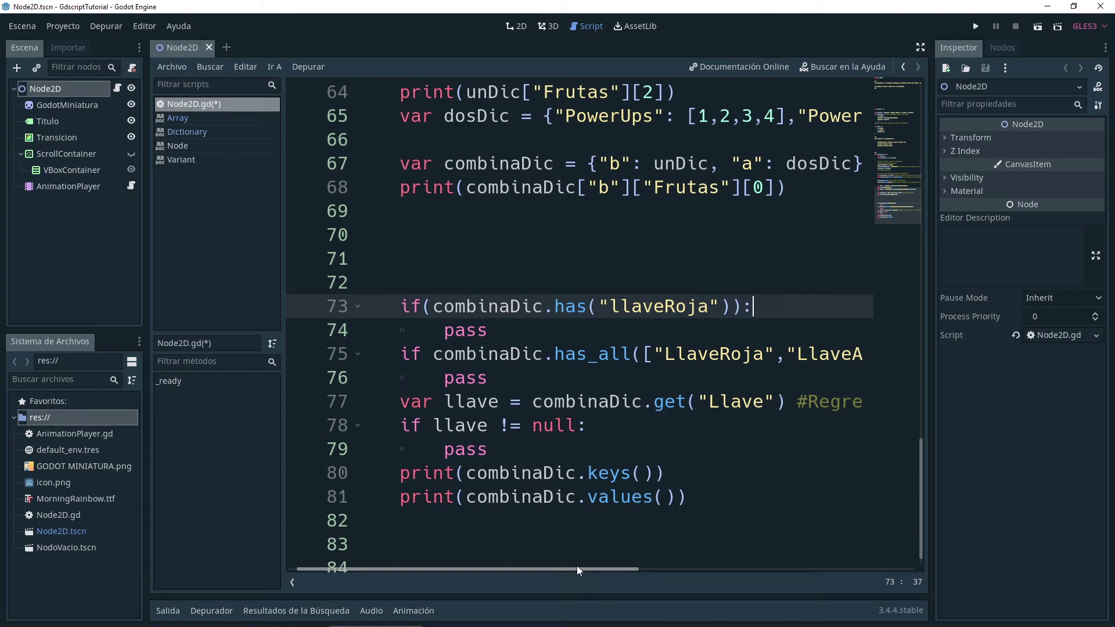
scroll(597, 522, "down", 1, "ctrl")
scroll(598, 522, "down", 1, "ctrl")
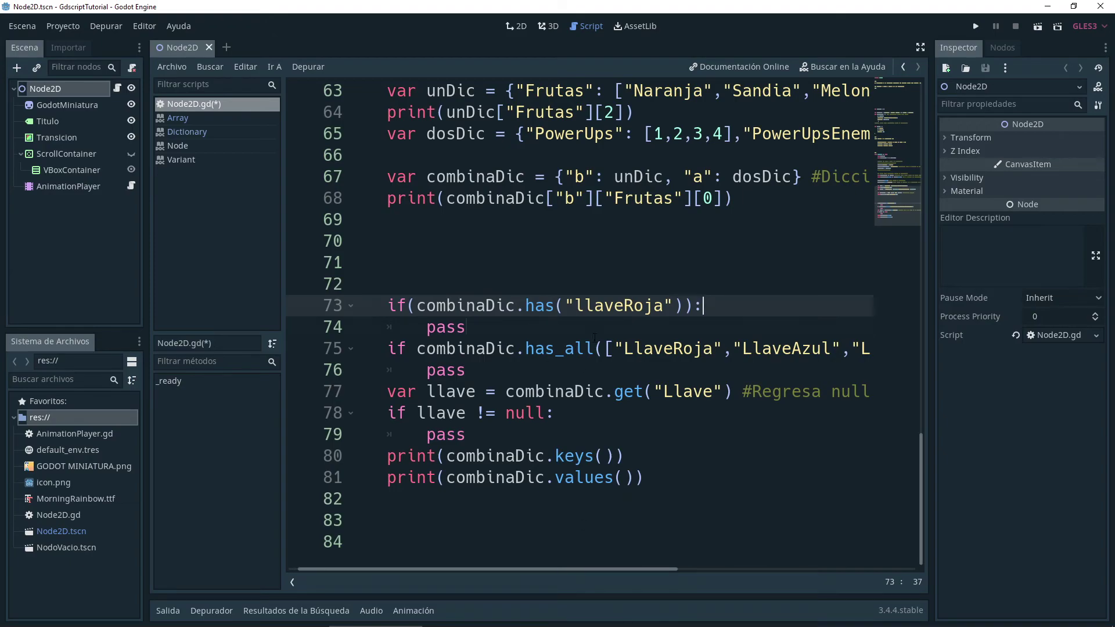
left_click_drag(388, 348, 575, 349)
scroll(634, 511, "right", 1)
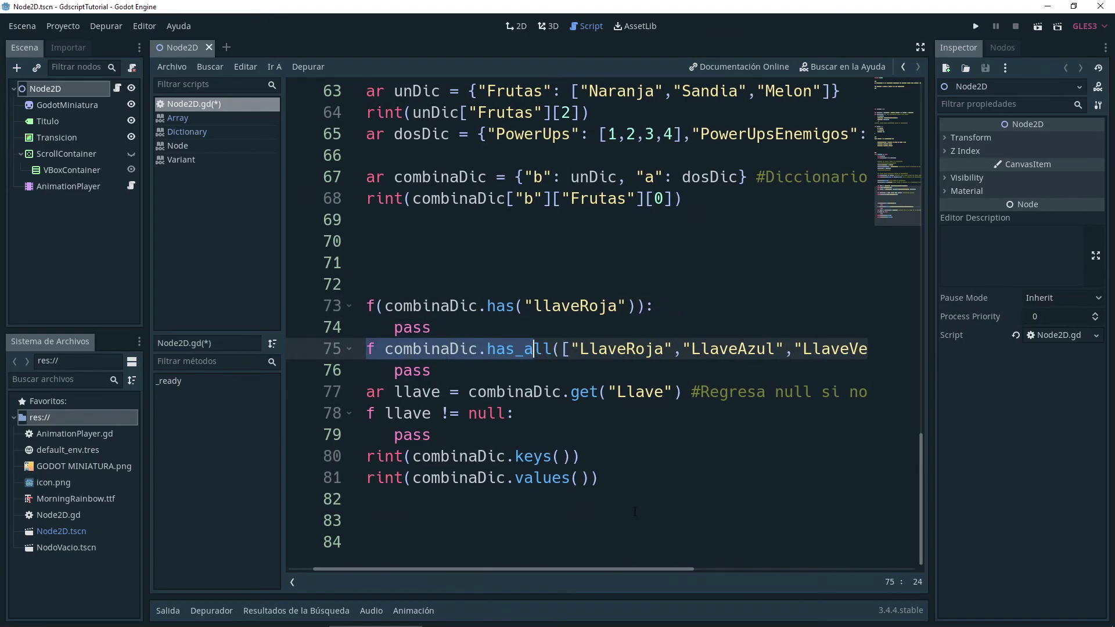
left_click(558, 370)
left_click_drag(549, 572, 625, 572)
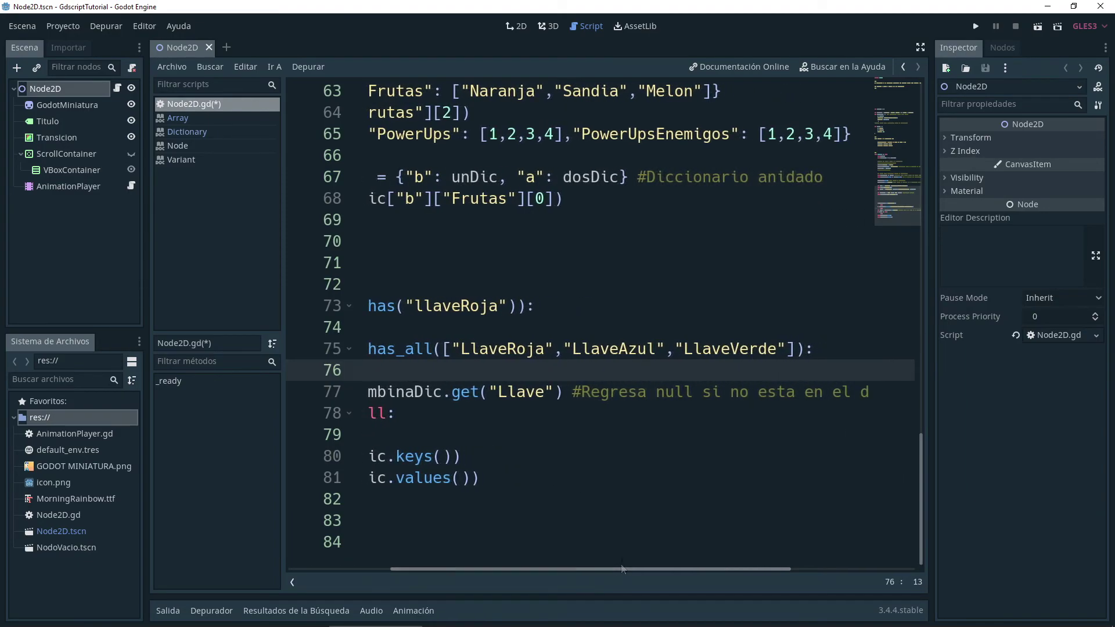
left_click_drag(488, 349, 527, 348)
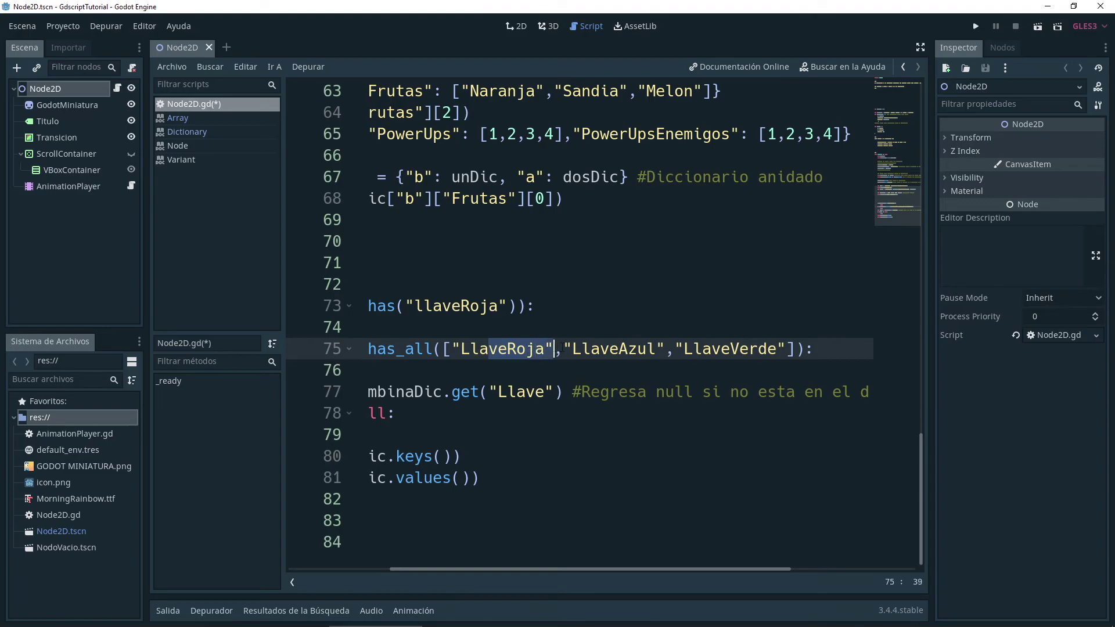
left_click_drag(527, 348, 619, 349)
- Insert a blank line after pass on line 76
left_click_drag(691, 570, 589, 570)
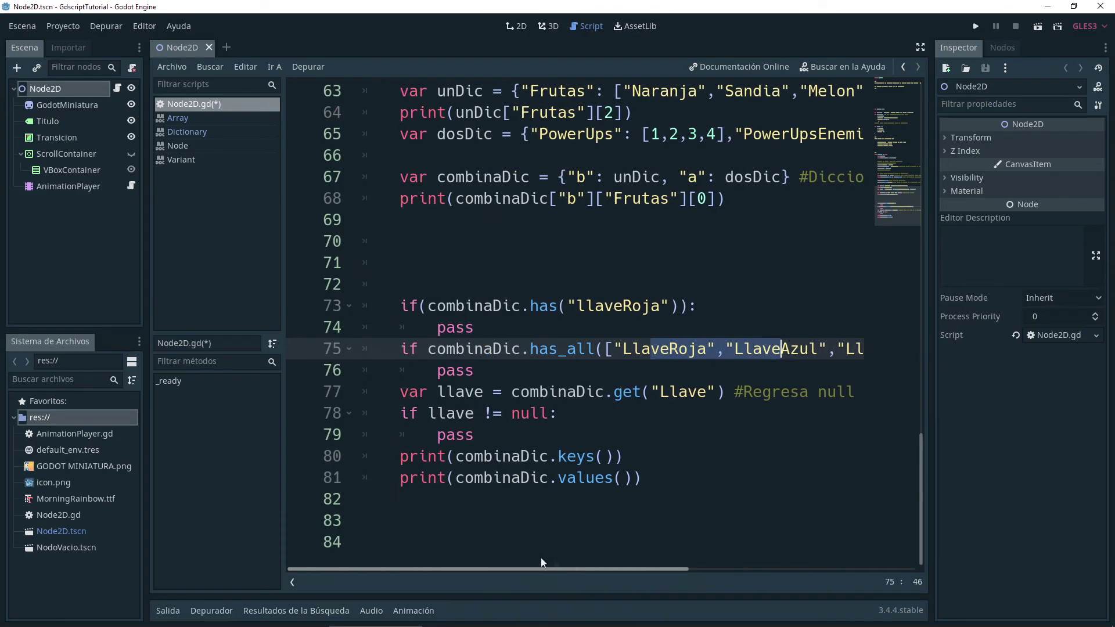
left_click(555, 375)
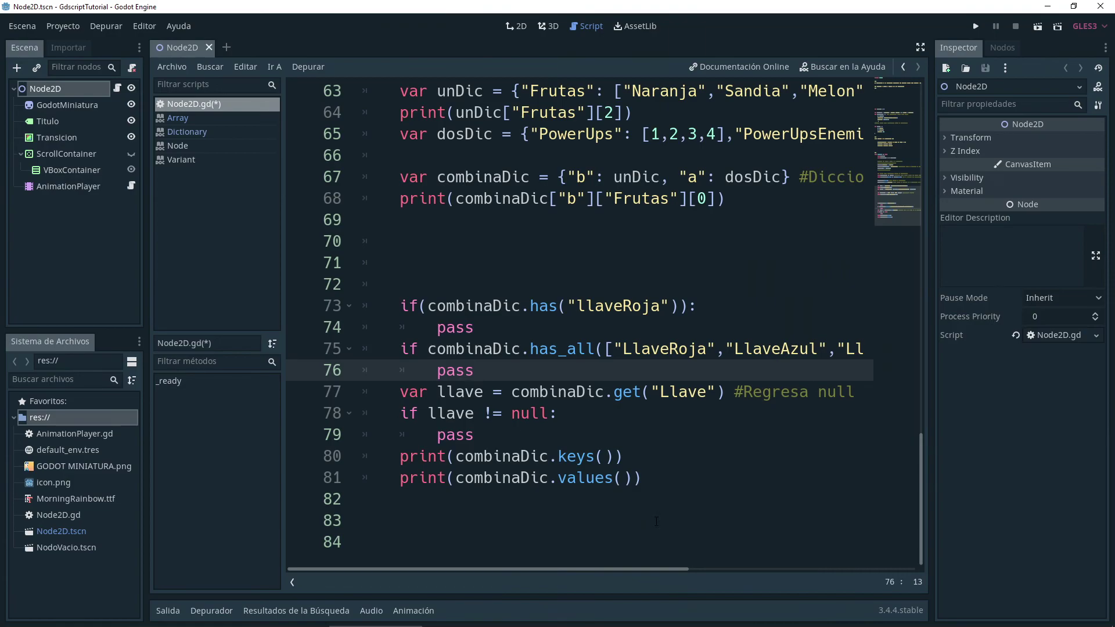
key("Return")
scroll(573, 449, "up", 1, "ctrl")
- Highlight llave, combinaDic, get and the "Llave" key on line 78
left_click(672, 370)
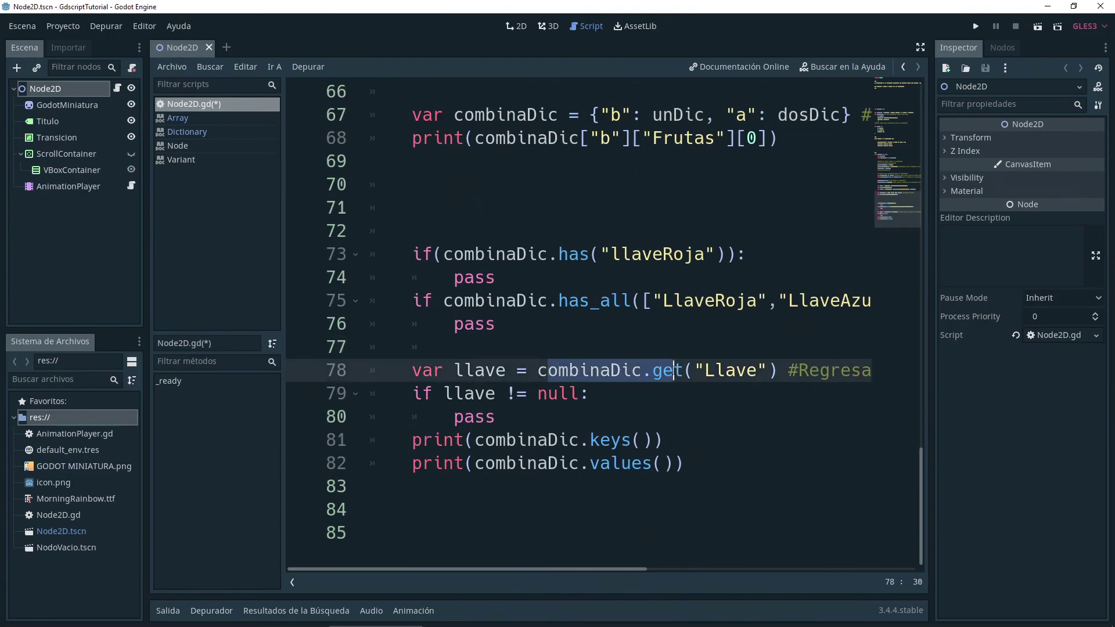
left_click(475, 369)
double_click(475, 370)
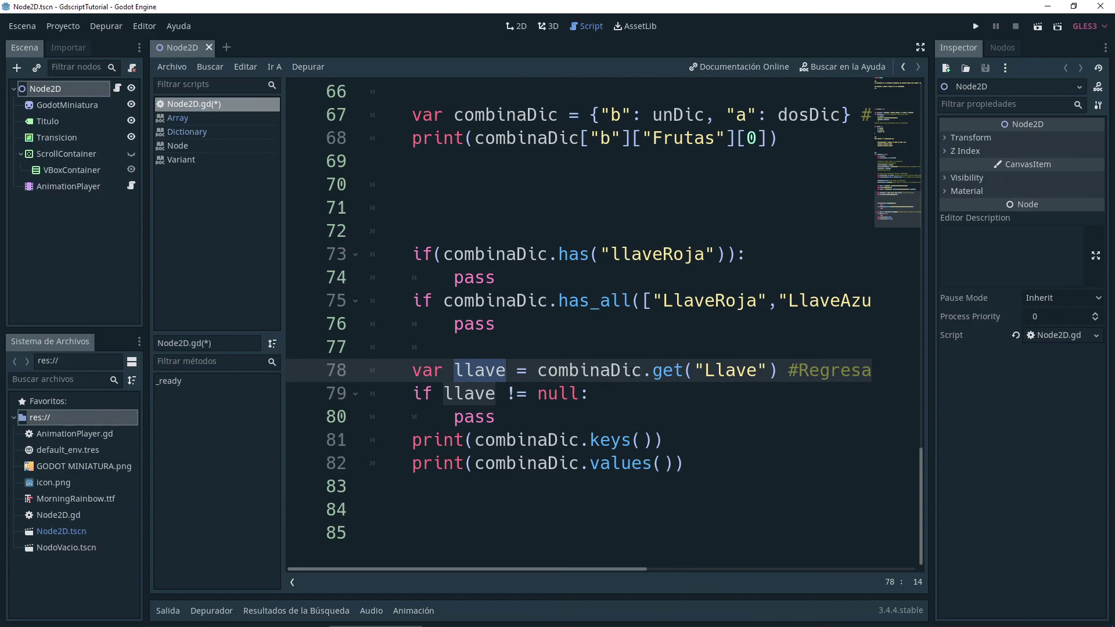
double_click(619, 372)
double_click(668, 370)
double_click(733, 370)
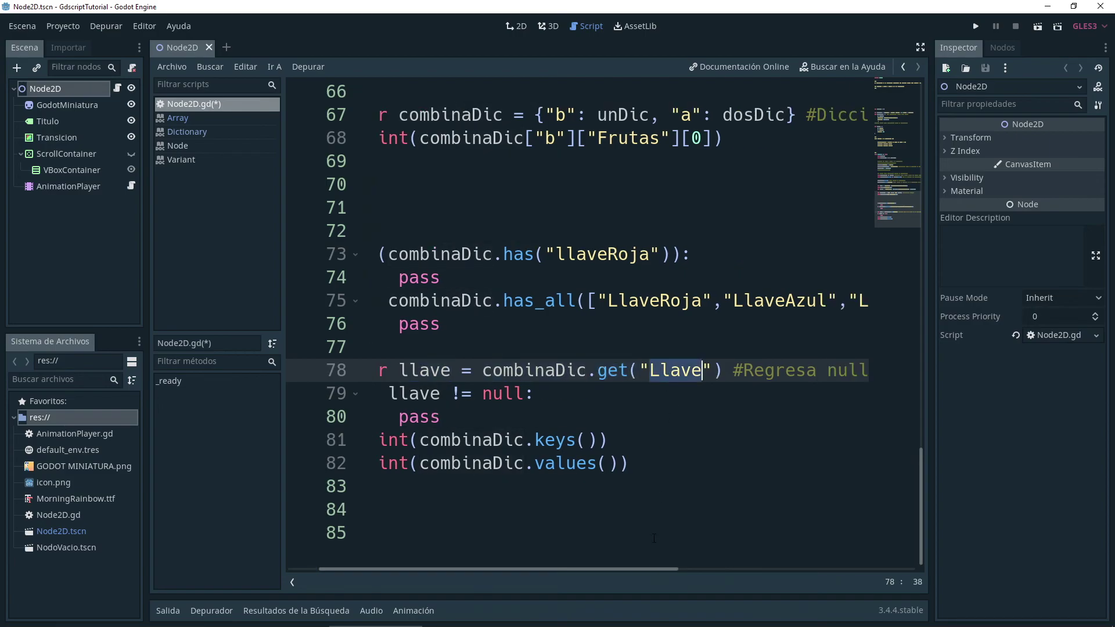
mouse_move(572, 568)
left_mouse_down()
mouse_move(663, 568)
mouse_move(597, 558)
left_mouse_up()
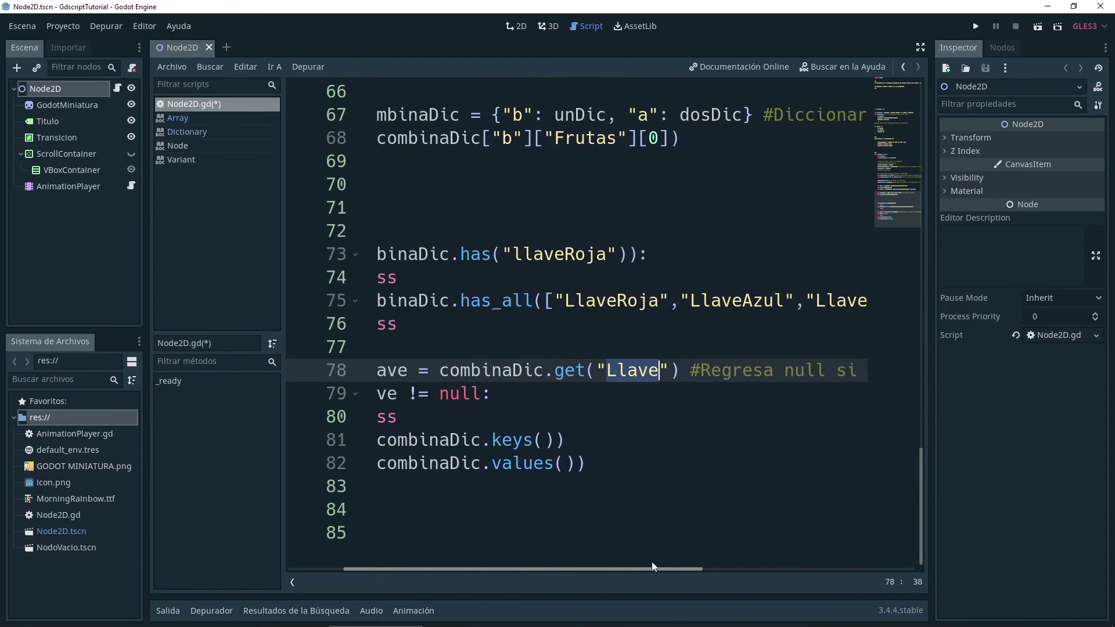
- Highlight the null check, then the keys() and values() calls on lines 81–82
left_click_drag(491, 417, 407, 394)
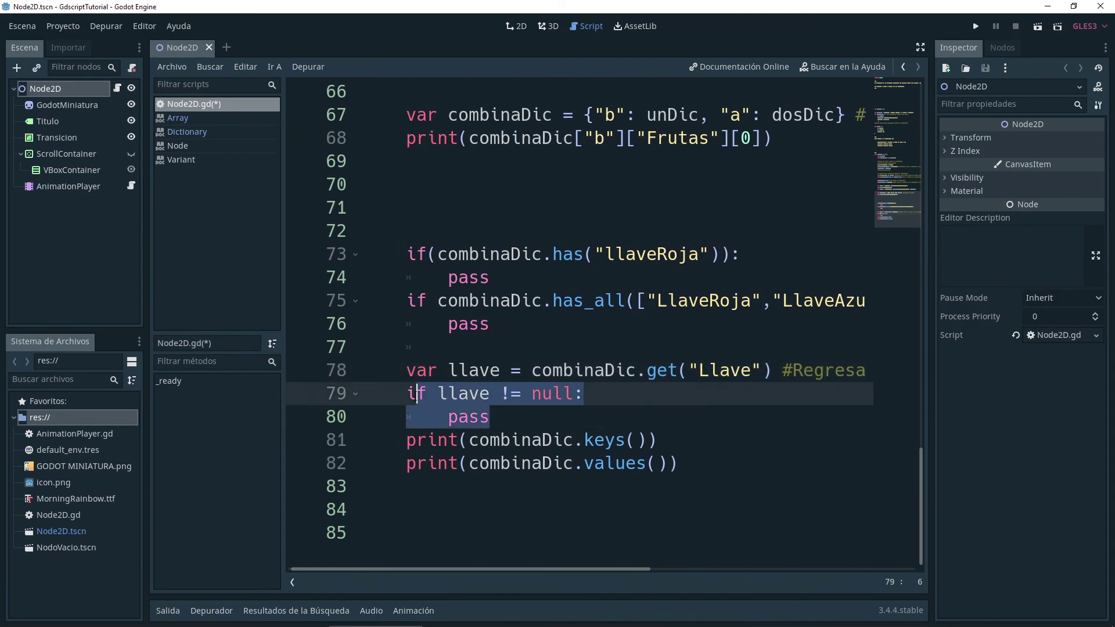
left_click(503, 395)
left_click(583, 393)
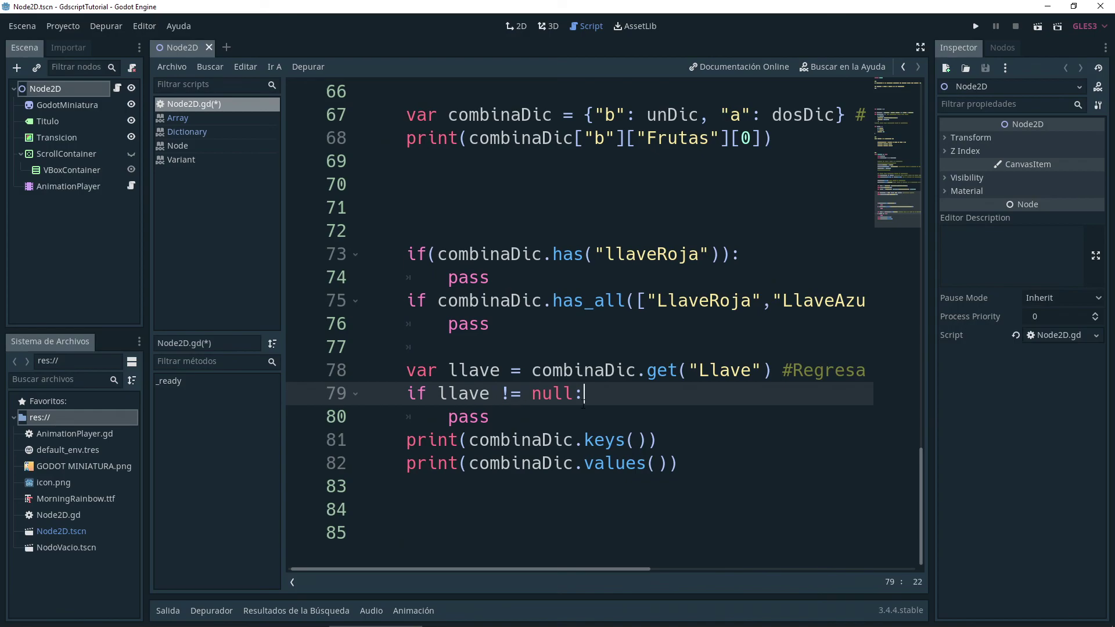
mouse_move(656, 440)
left_mouse_down()
mouse_move(557, 441)
mouse_move(617, 441)
left_mouse_up()
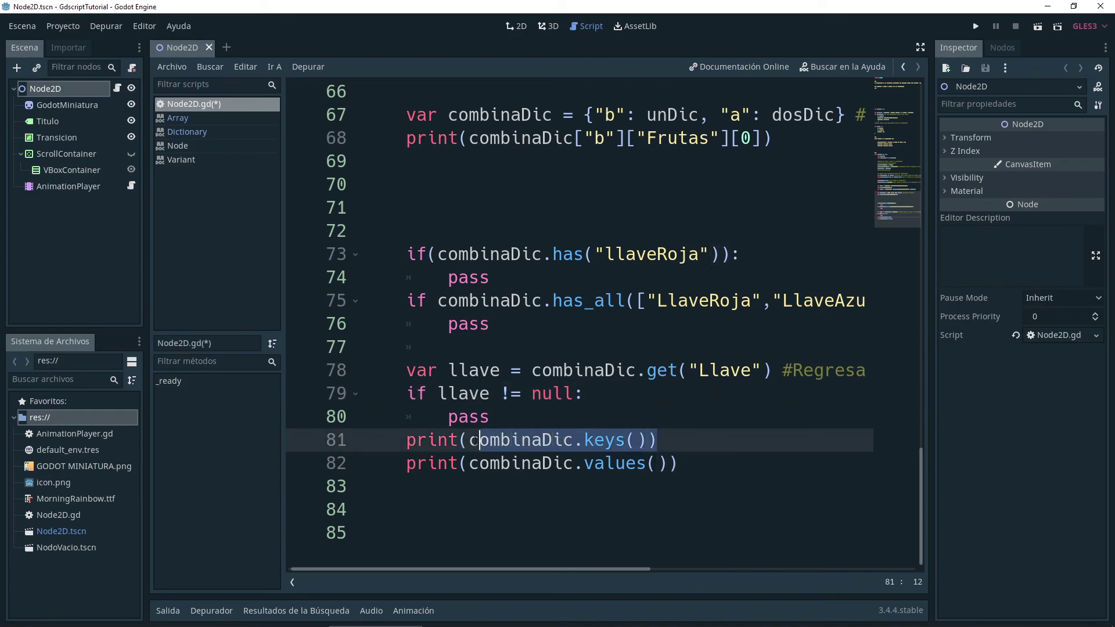
left_click_drag(677, 463, 564, 464)
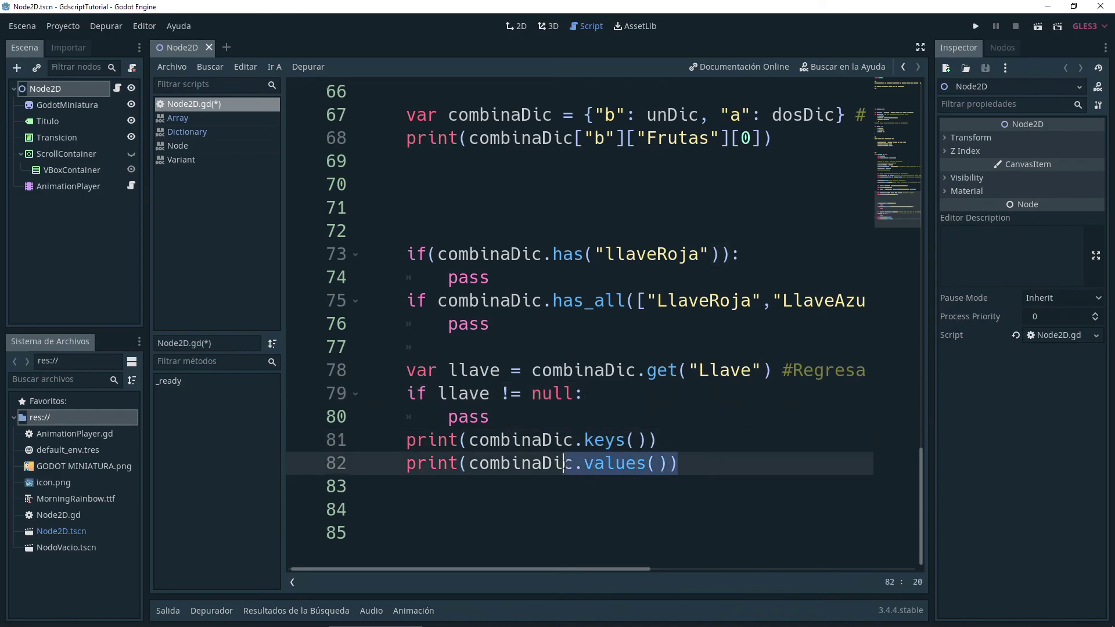